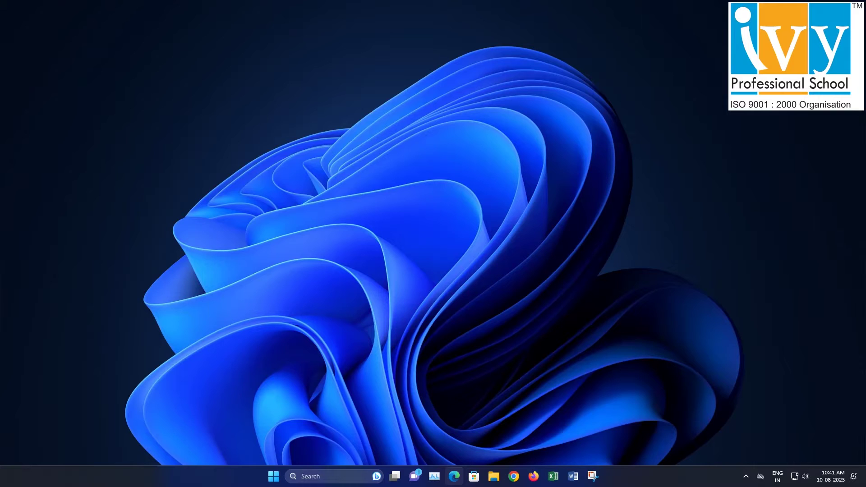
Search Bing for 'oracle virtualbox' in Edge and open virtualbox.org's VirtualBox 7.0.10 downloads page.
click(454, 477)
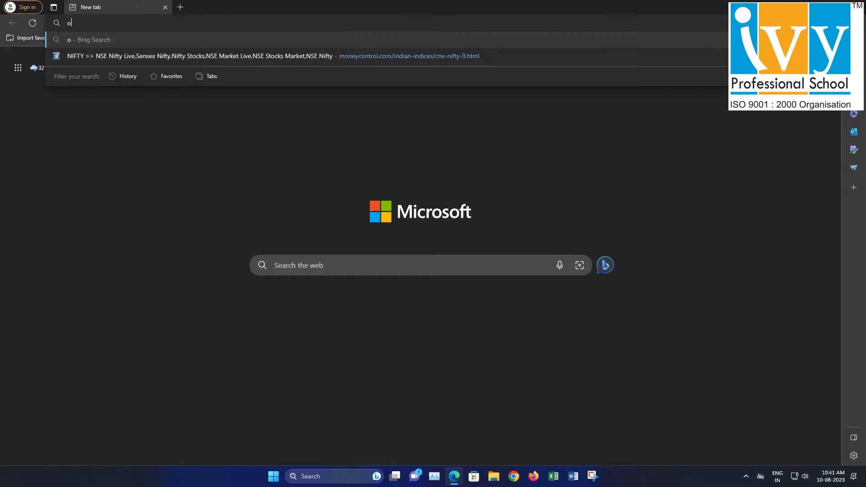
text(oracle)
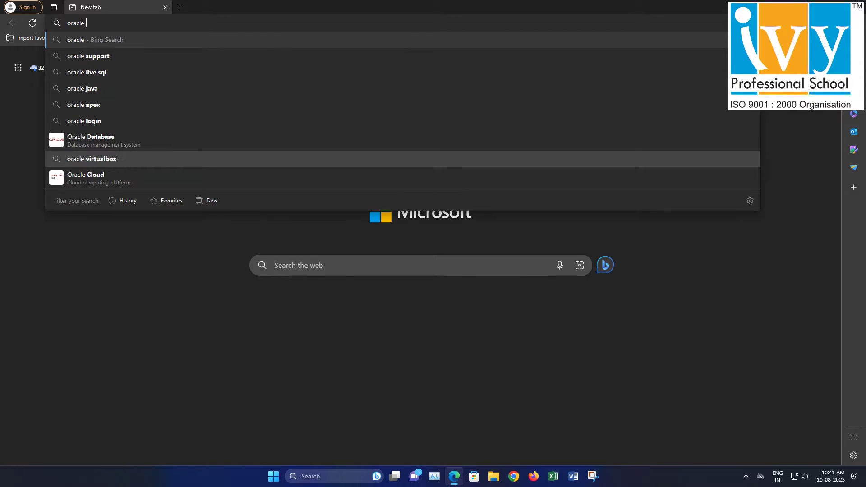
text( virtu)
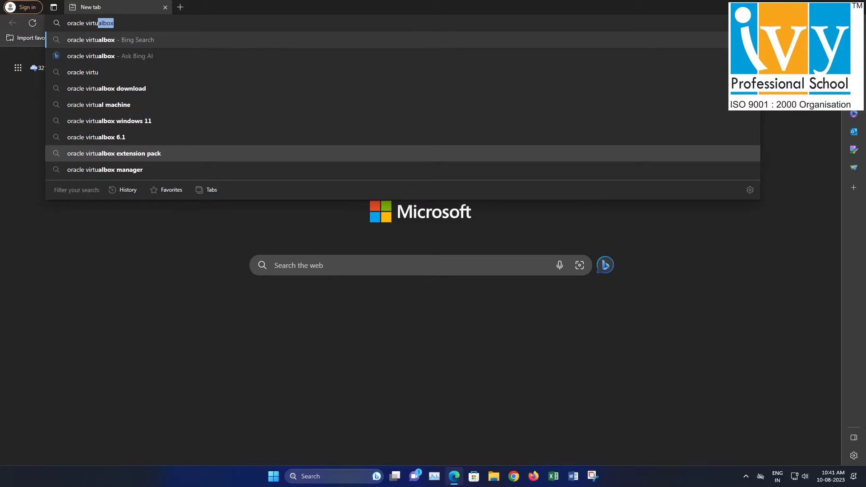
text(al)
key(Return)
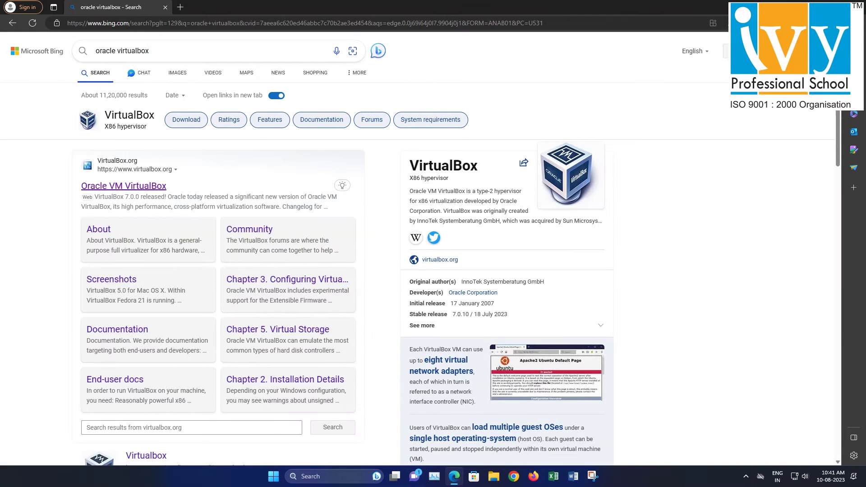
click(128, 184)
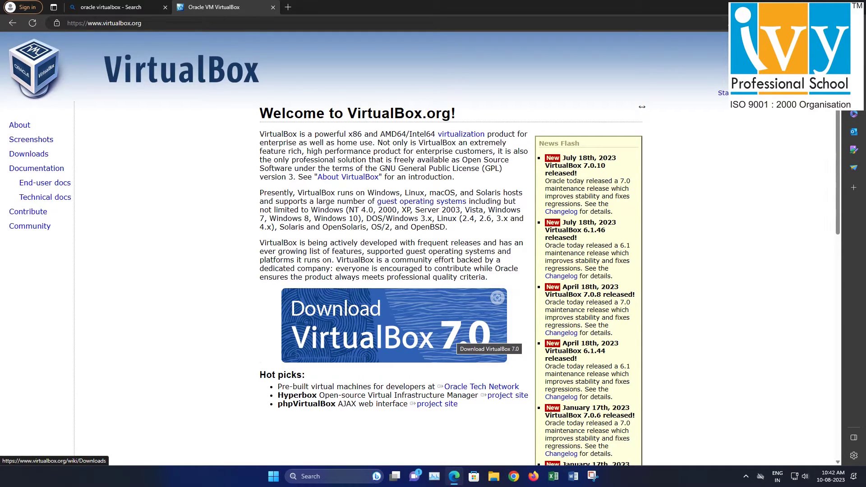
click(29, 153)
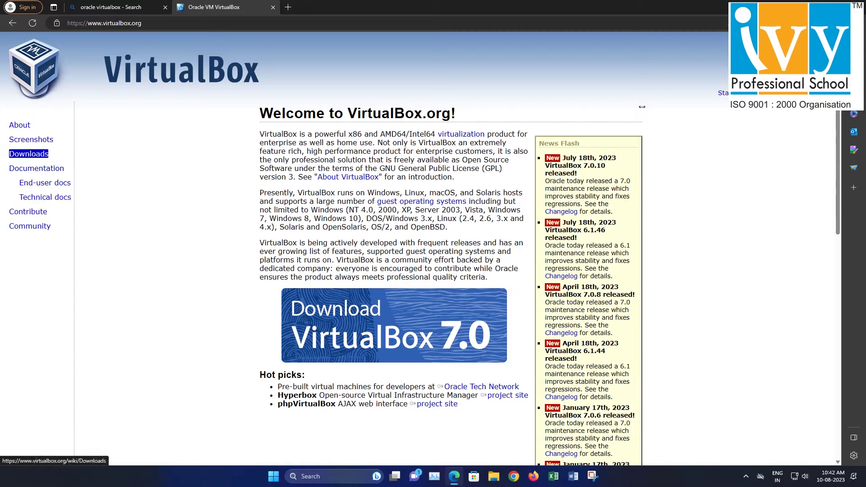
click(29, 154)
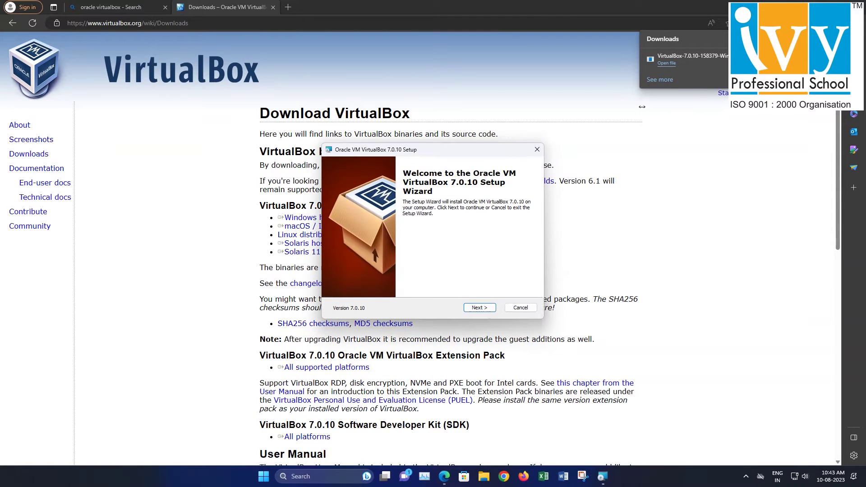
Install VirtualBox 7.0.10 with default features, accepting the network reset warning, and finish.
click(480, 308)
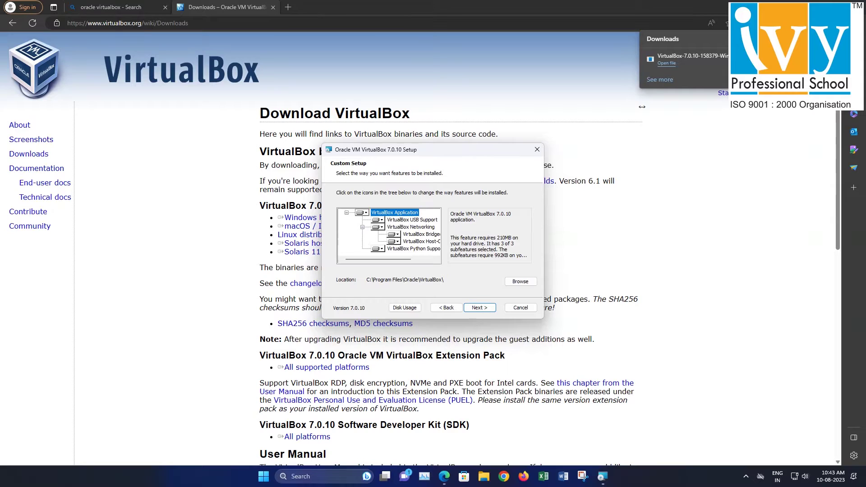
key(Return)
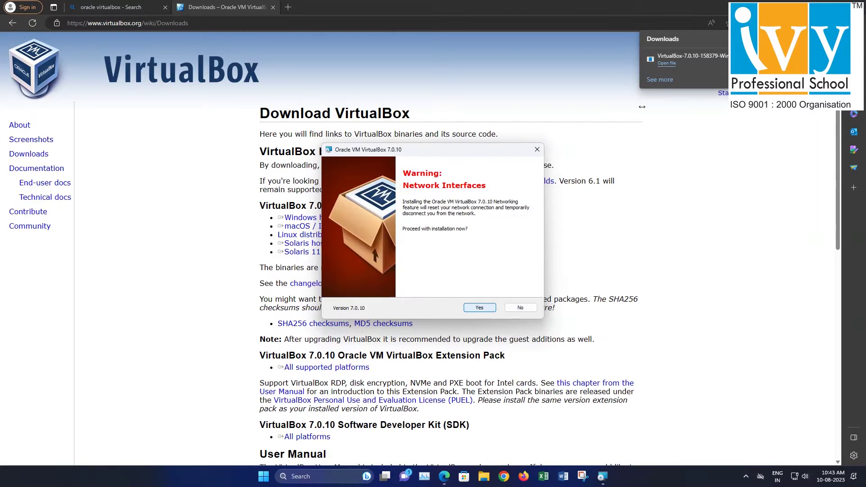
key(Return)
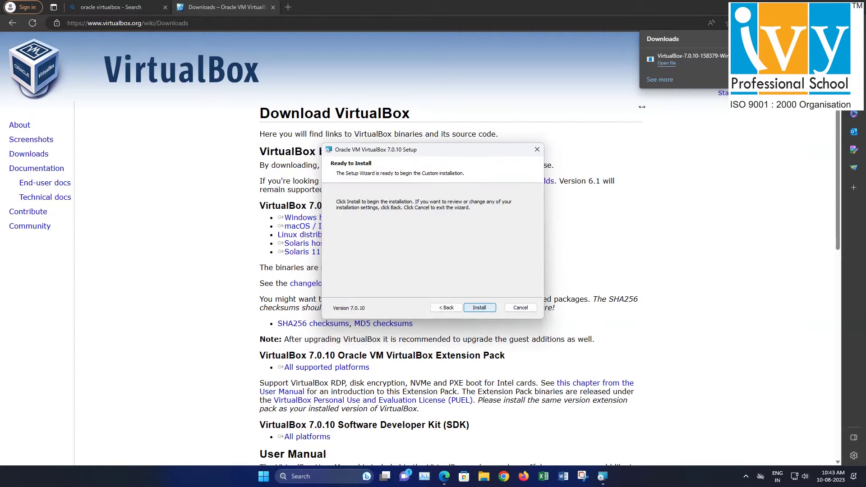
key(Return)
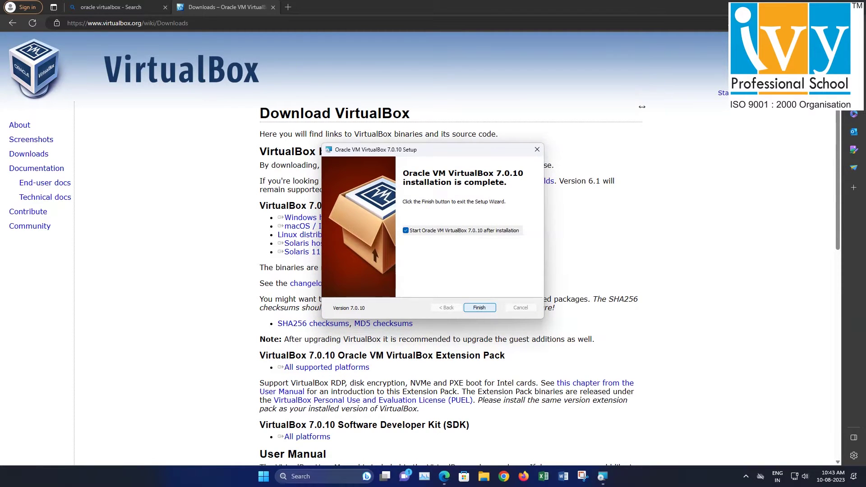
key(Return)
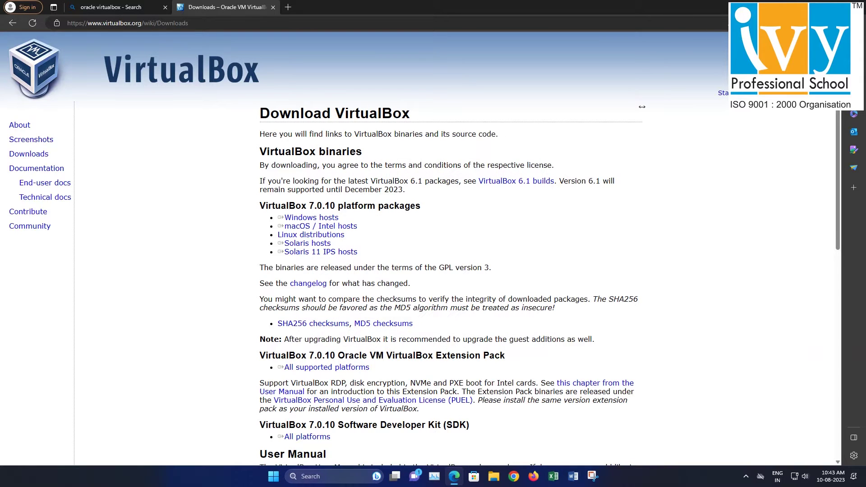
Open a fresh Edge tab and close the old VirtualBox tabs.
click(288, 7)
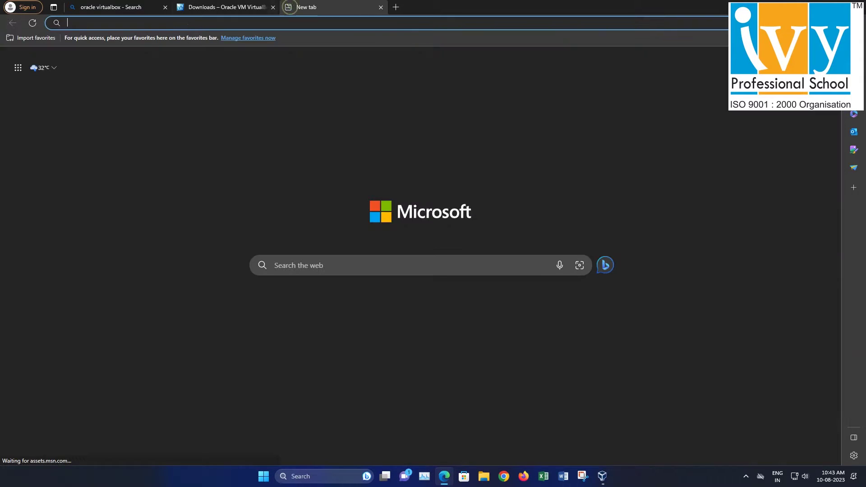
click(273, 7)
click(165, 6)
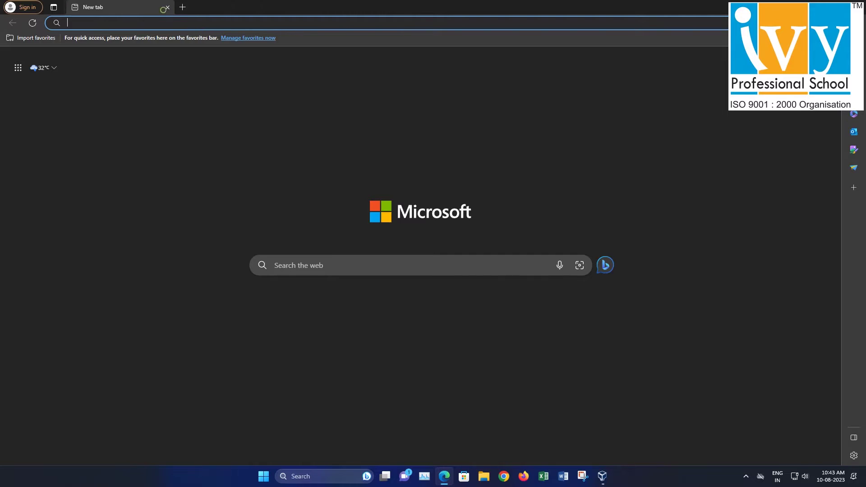
Search 'ubuntu', accept ubuntu.com cookies, and reach the Ubuntu 22.04.2 LTS Desktop download page.
click(180, 23)
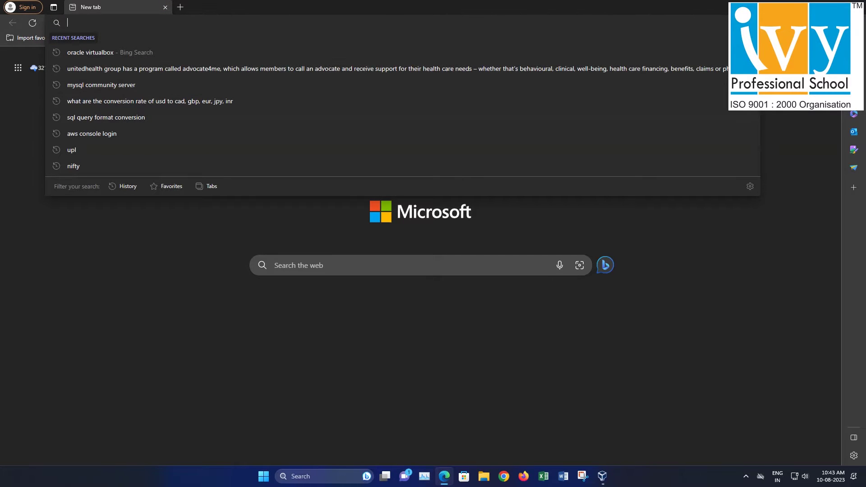
text(ubuntu)
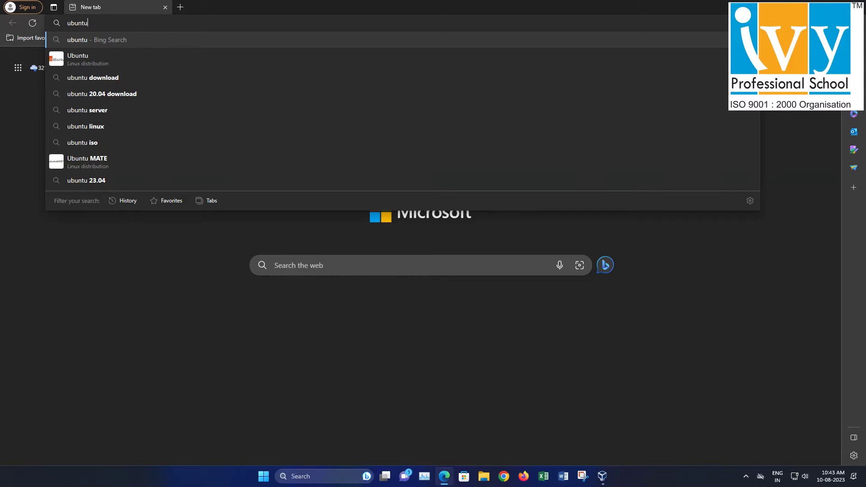
key(Return)
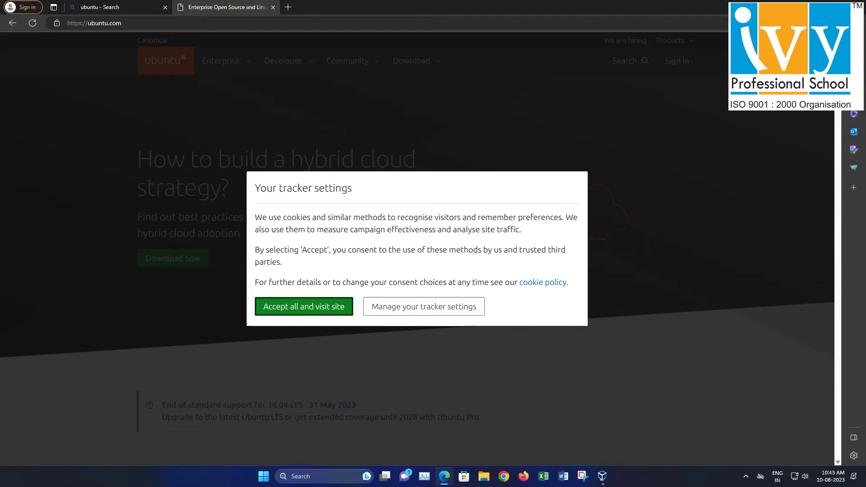
click(304, 307)
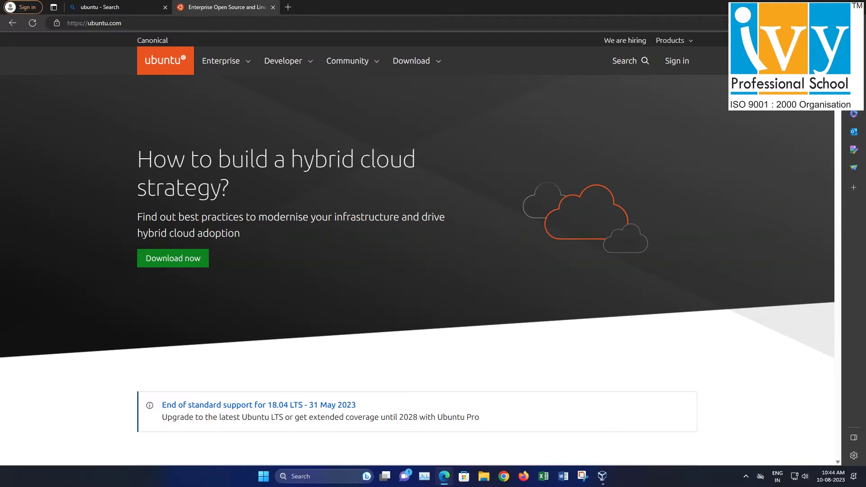
click(413, 61)
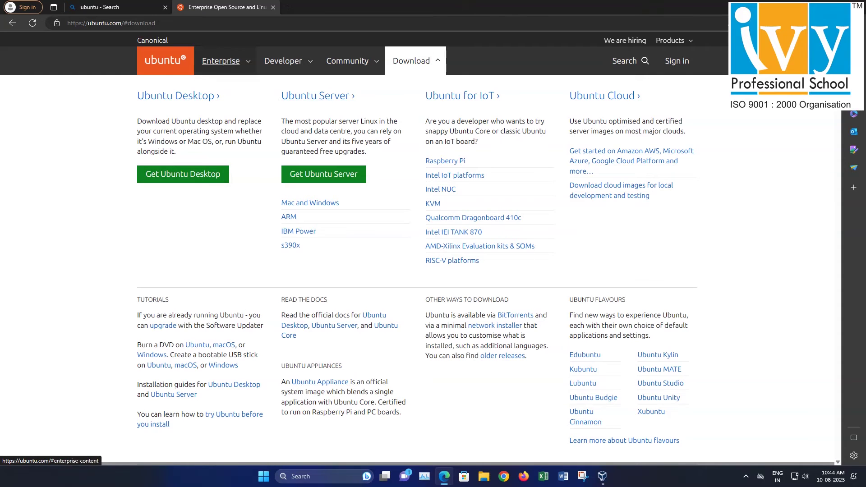
click(182, 174)
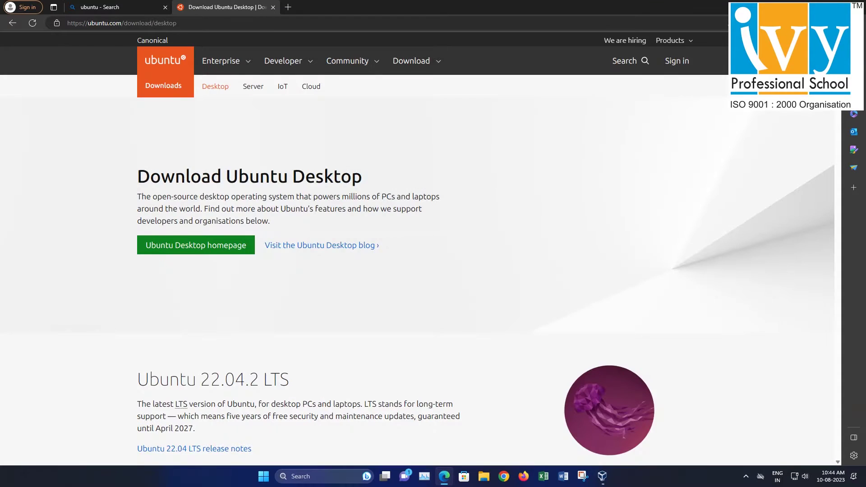
scroll(434, 271, down, 3)
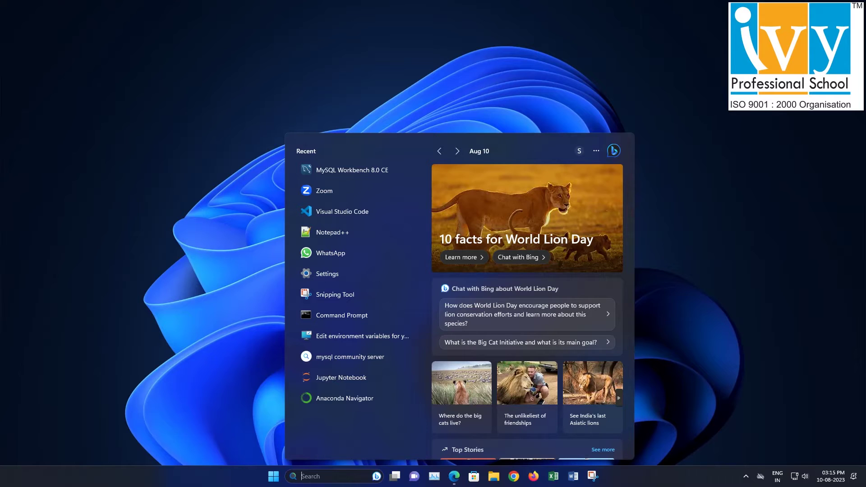
text(vir)
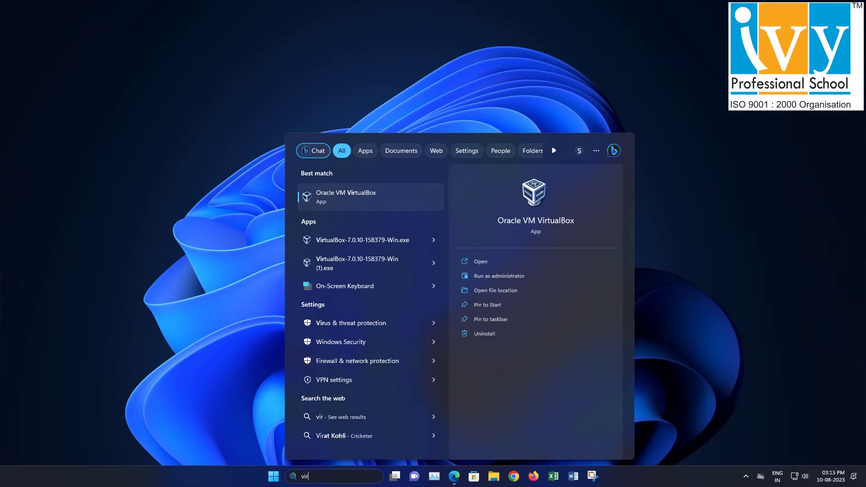
Launch Oracle VM VirtualBox from Start search and move its Manager window to the upper left.
click(347, 198)
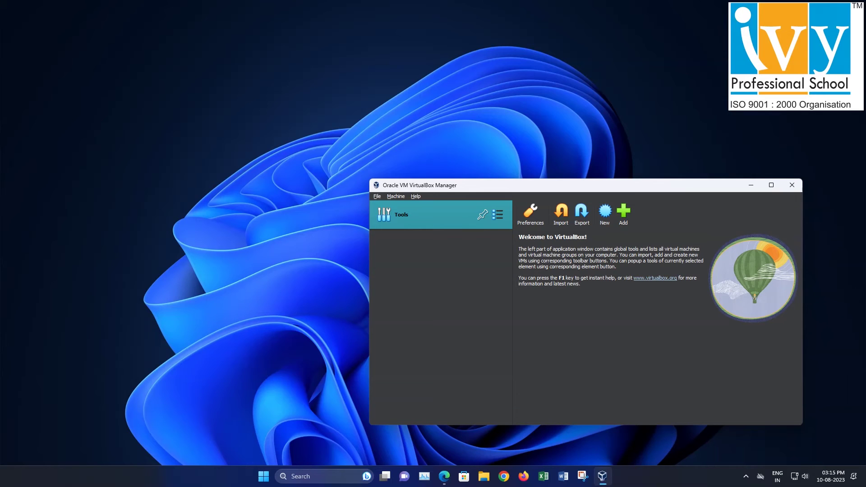
drag(434, 185, 228, 63)
Create the new ubuntuiso machine with the ubuntu-22.04.2-desktop-amd64 ISO from Downloads.
click(190, 74)
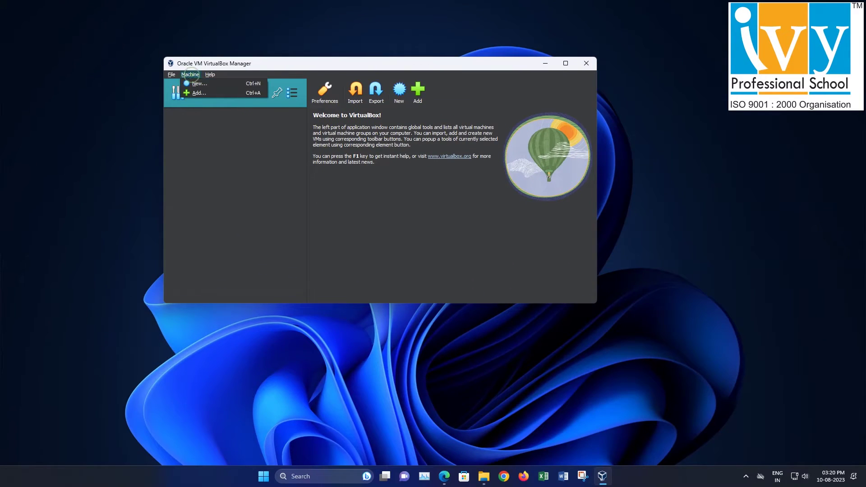
click(198, 84)
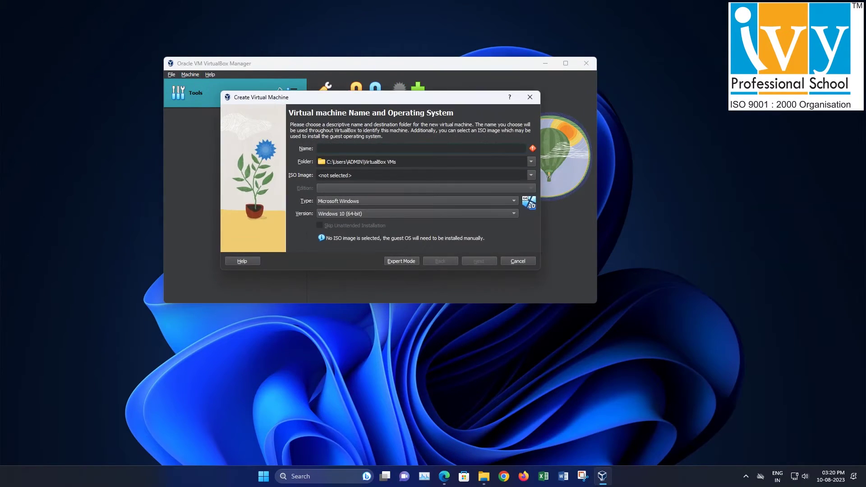
text(u)
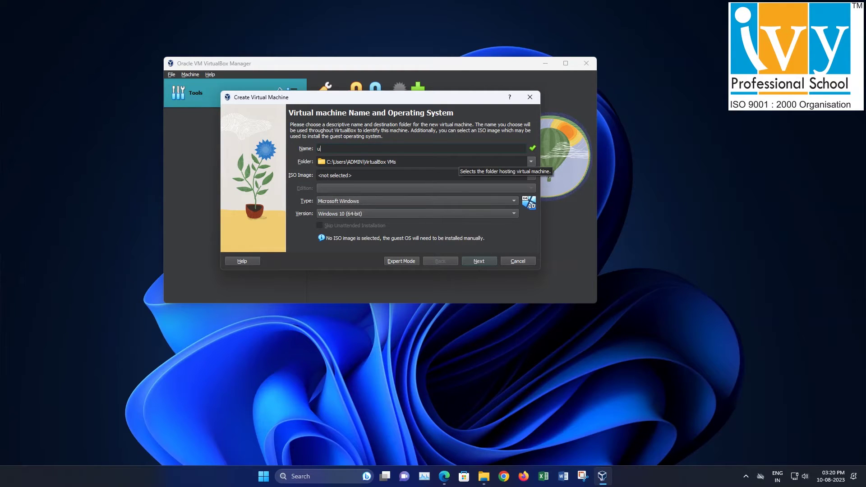
text(buntuiso)
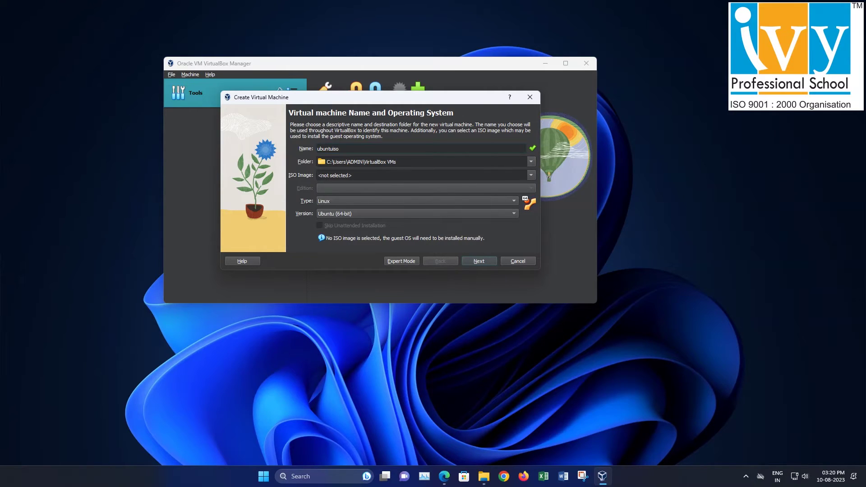
click(359, 176)
click(359, 188)
click(352, 190)
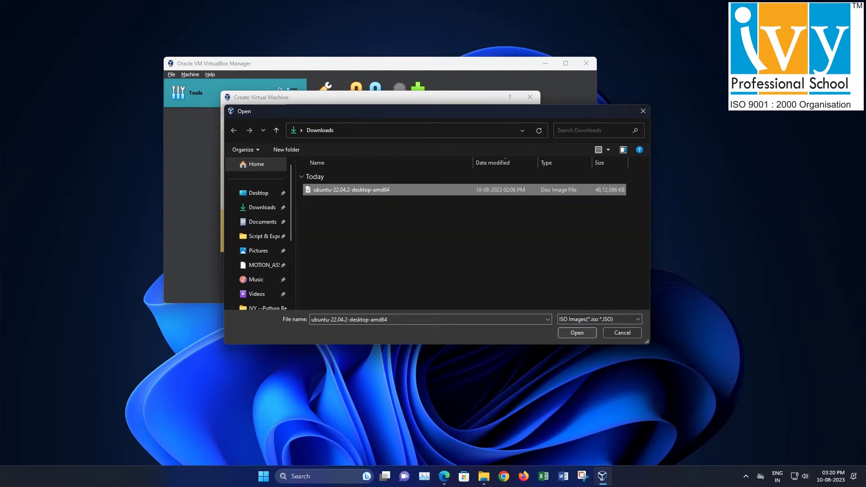
click(577, 333)
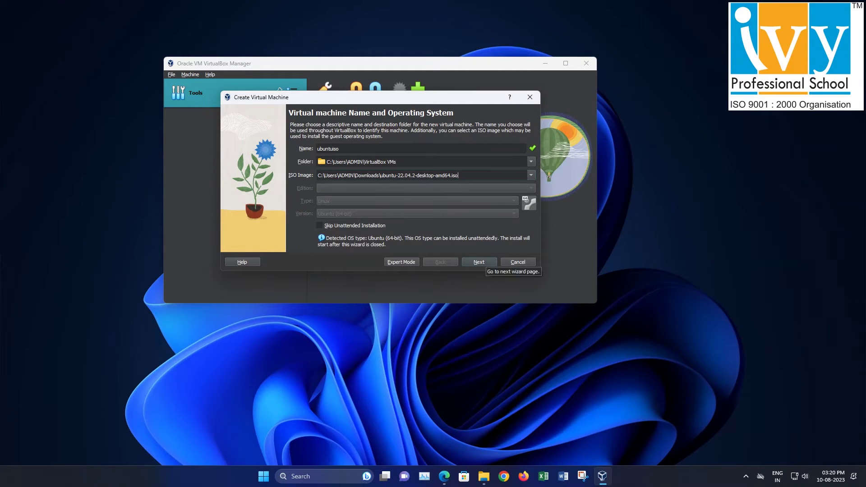
click(479, 262)
Replace the default username and set a new password for the unattended install.
double_click(359, 170)
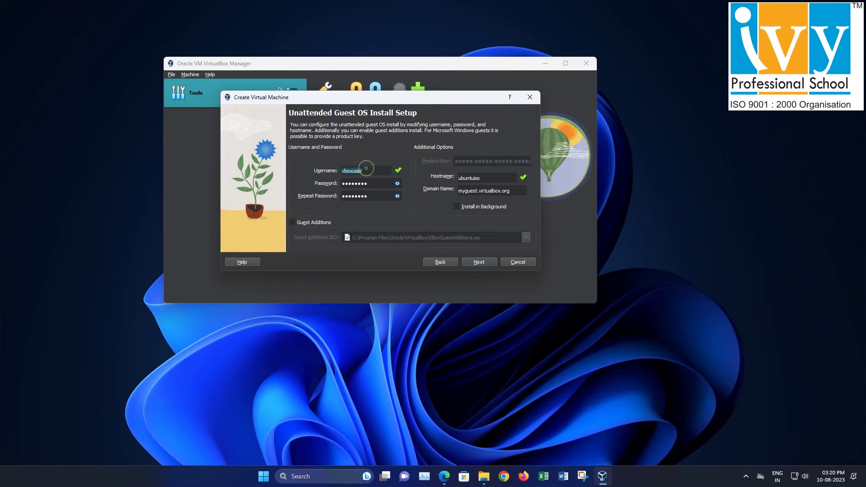
key(Tab)
key(ctrl+a)
key(Return)
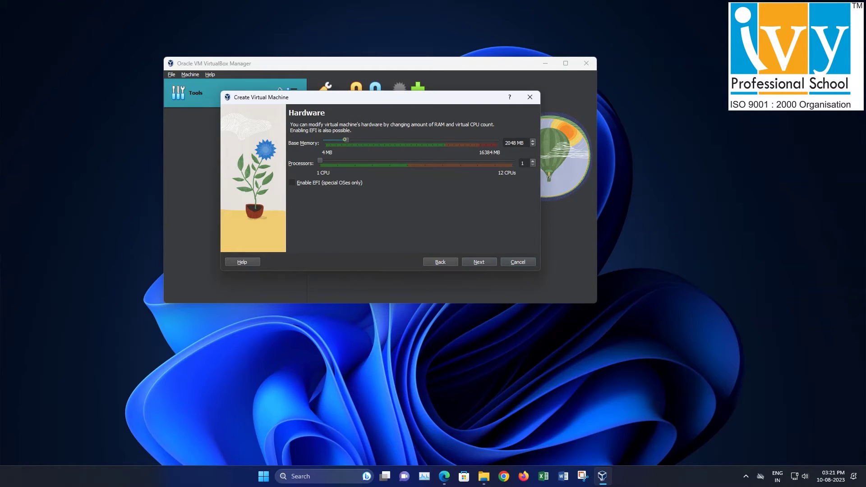
Give ubuntuiso 11298 MB memory, 6 processors and a 63.82 GB disk, then create it.
drag(345, 140, 444, 141)
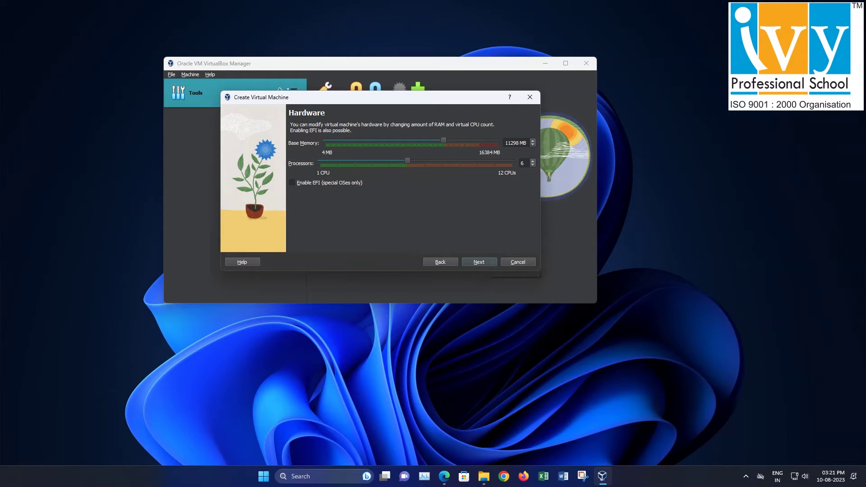
click(481, 262)
drag(445, 158, 453, 158)
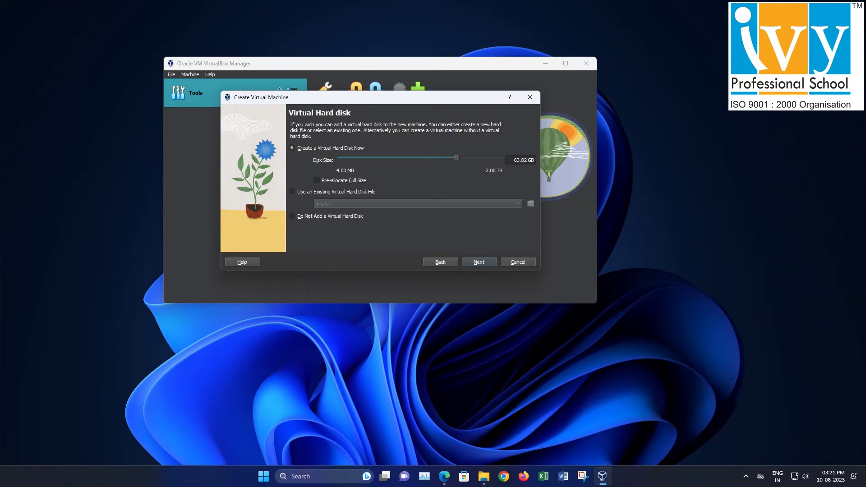
click(479, 261)
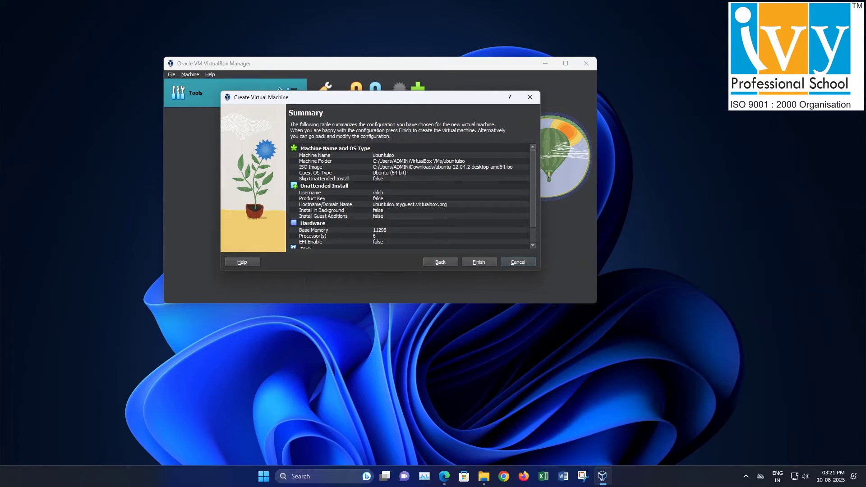
scroll(413, 196, down, 1)
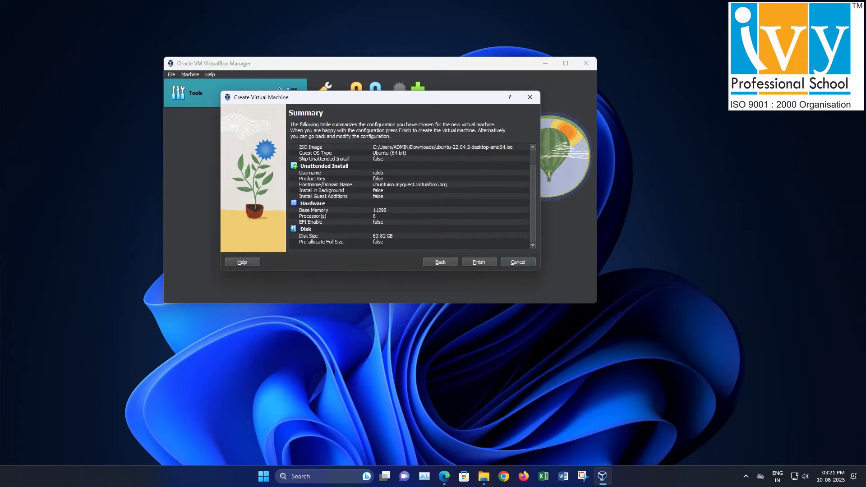
click(483, 261)
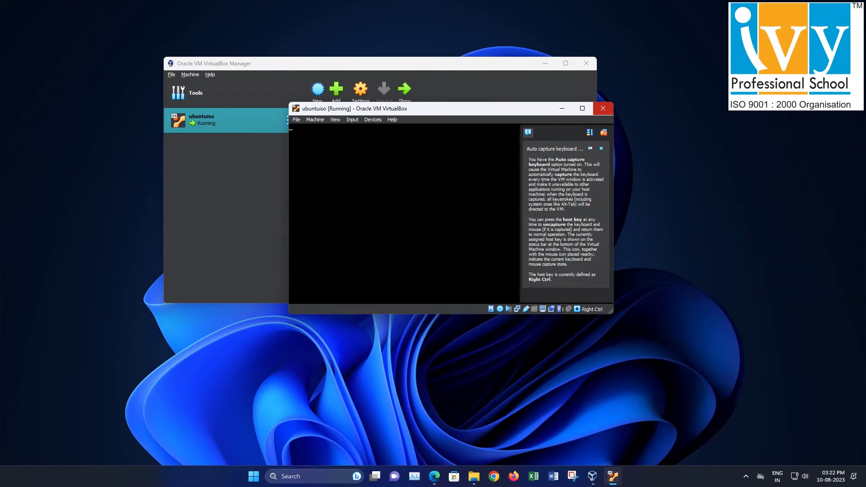
click(603, 108)
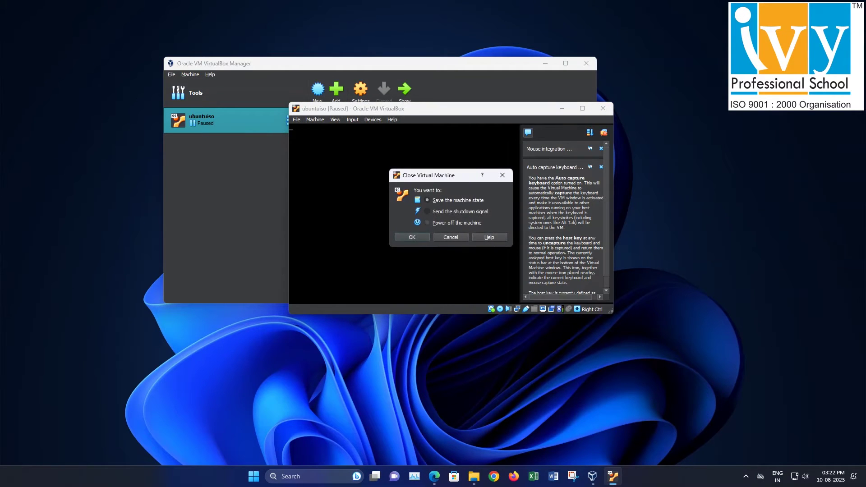
key(Return)
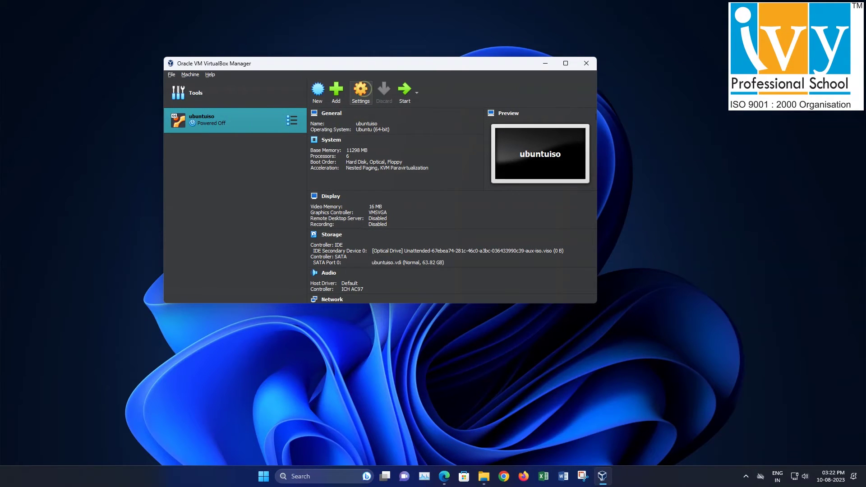
Set Shared Clipboard and Drag'n'Drop to Bidirectional in ubuntuiso's Advanced settings.
click(360, 92)
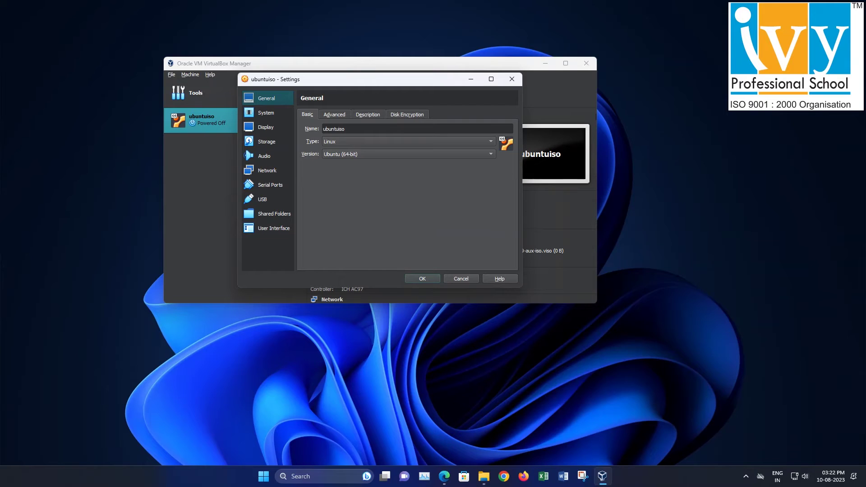
click(335, 115)
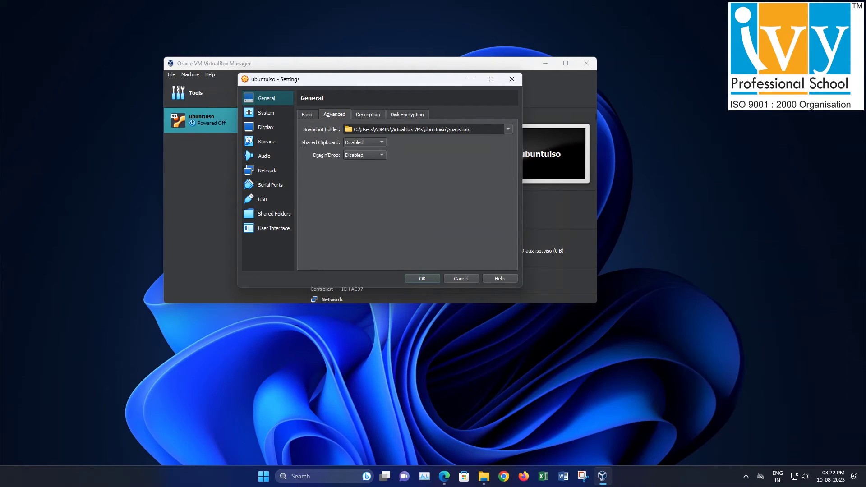
click(365, 142)
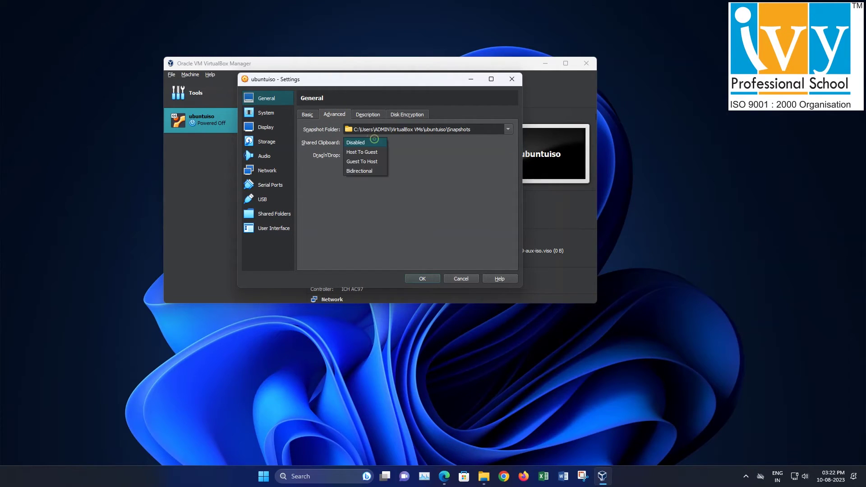
click(360, 171)
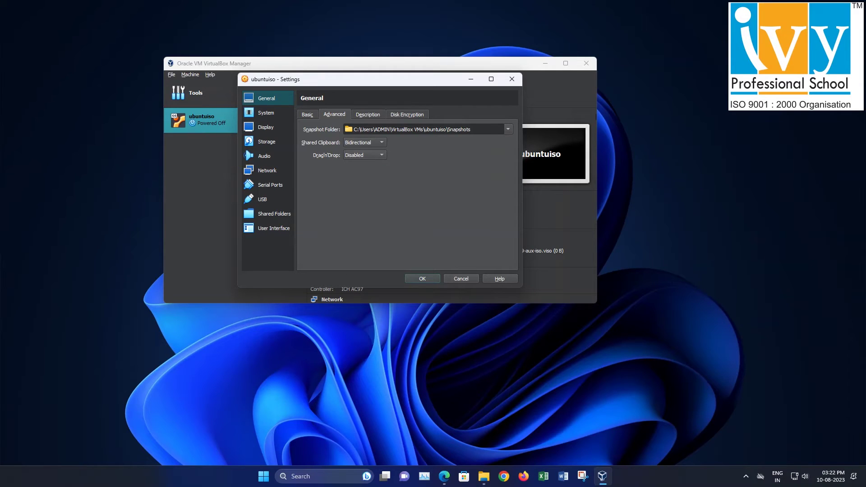
click(359, 156)
click(360, 184)
click(364, 155)
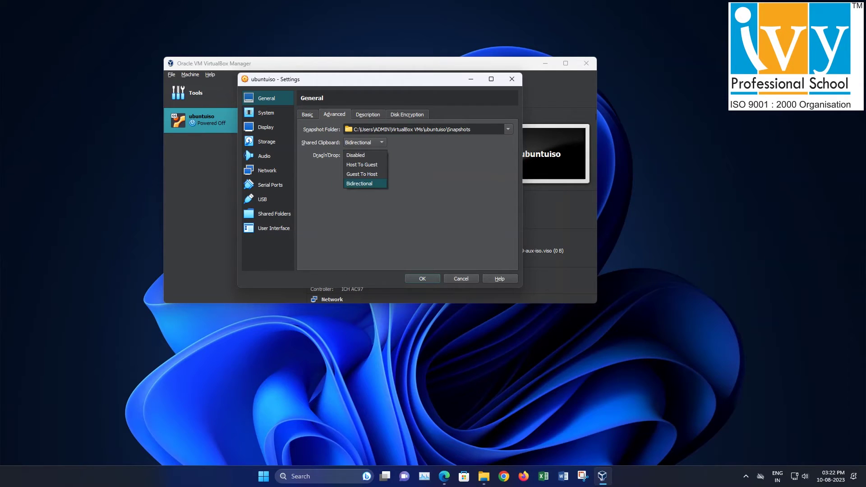
click(359, 184)
Review the Storage and Network settings, save with OK, and start ubuntuiso.
click(267, 142)
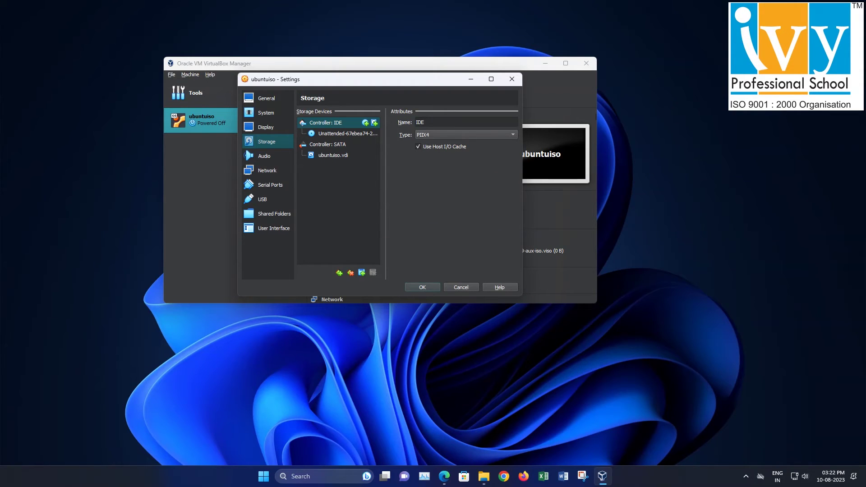
click(267, 169)
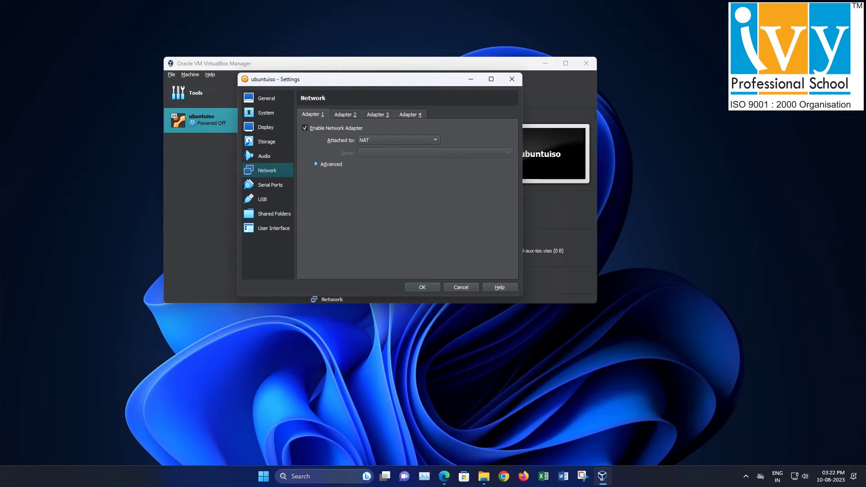
click(423, 287)
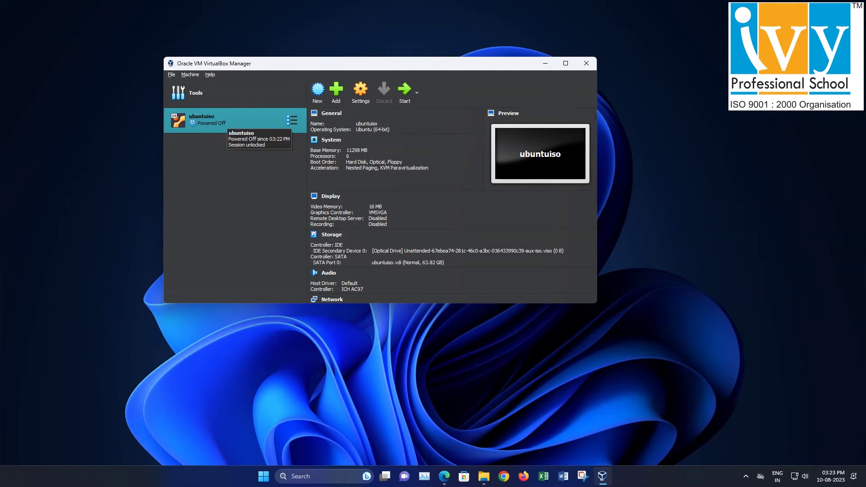
click(405, 89)
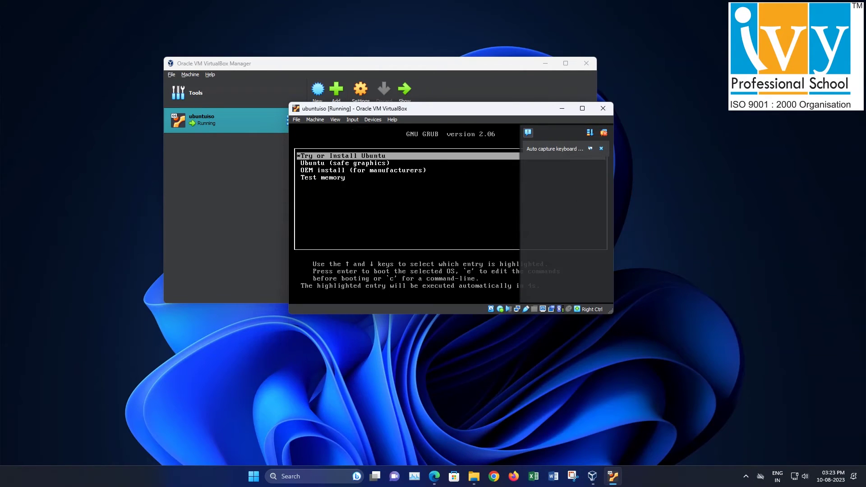
Boot the 'Try or Install Ubuntu' entry and maximize the VM window.
key(Return)
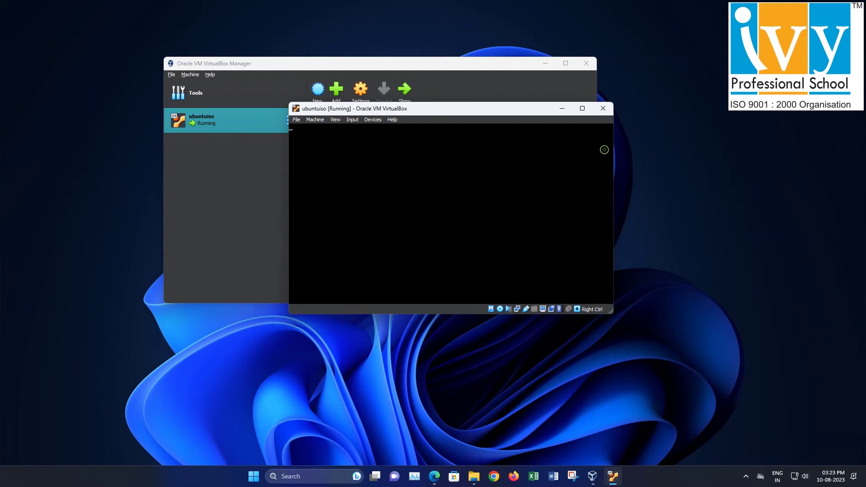
key(super+Up)
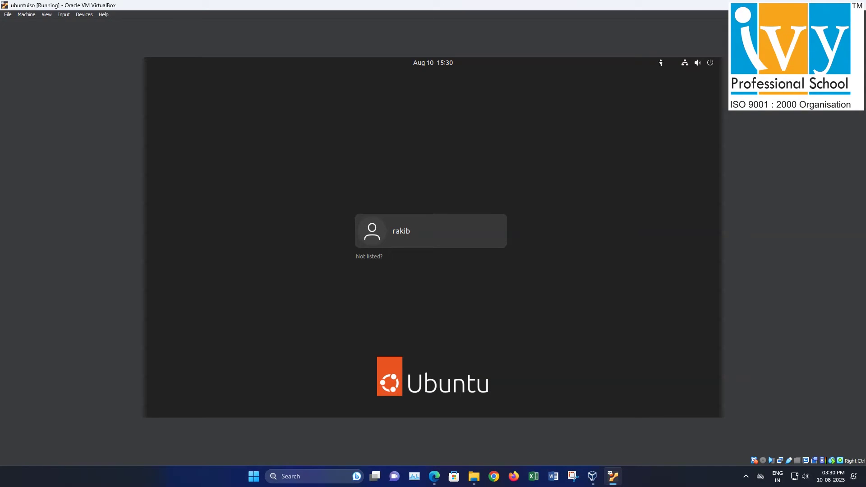
Select the created user on the login screen and sign in with its password.
key(Return)
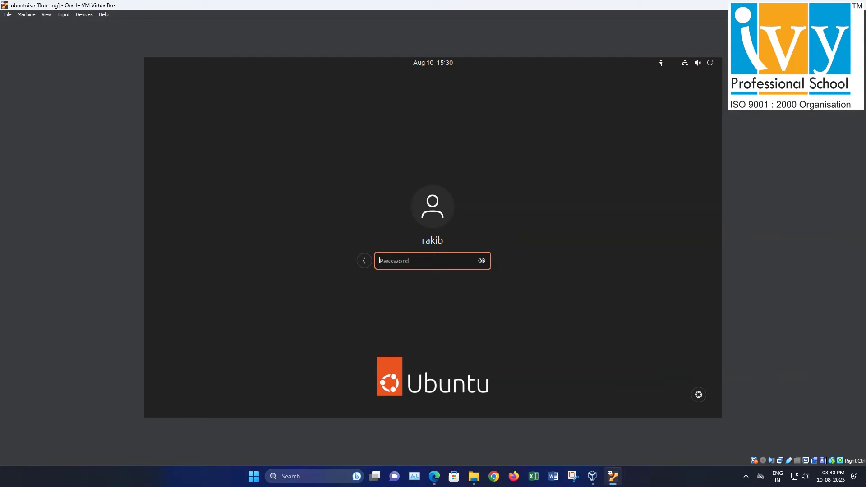
text(******)
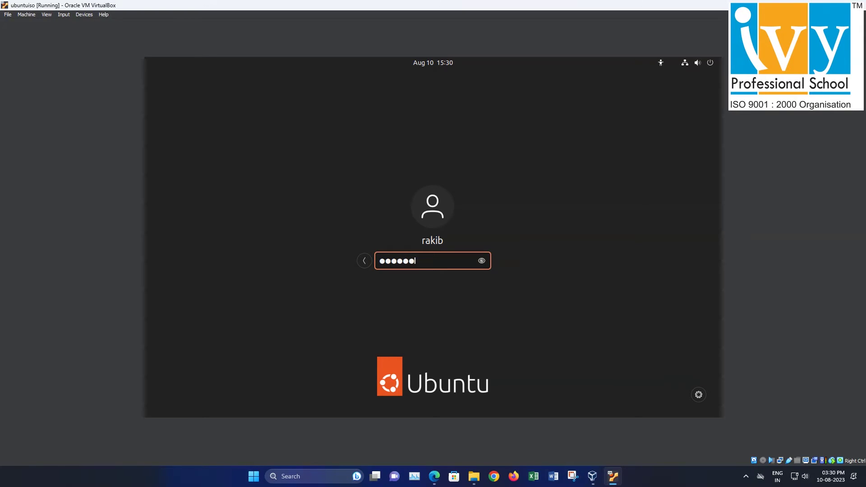
key(Return)
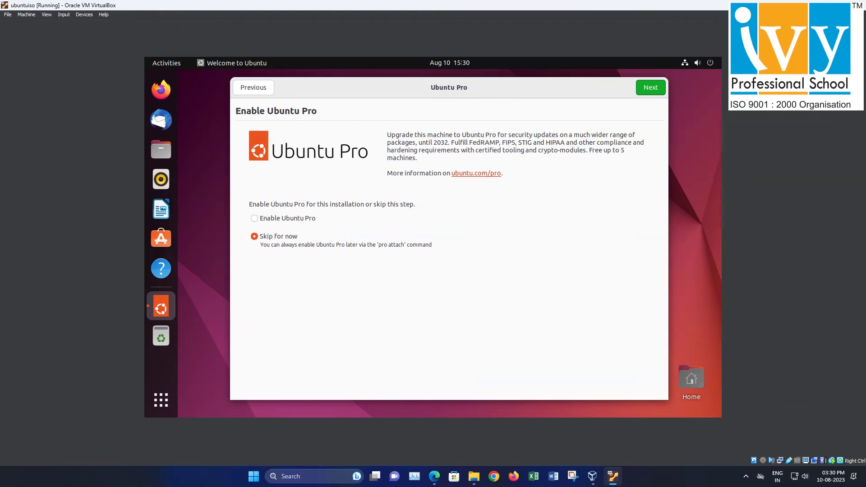
Skip Ubuntu Pro, choose 'No, don't send system info', and advance through Privacy to Done.
click(651, 87)
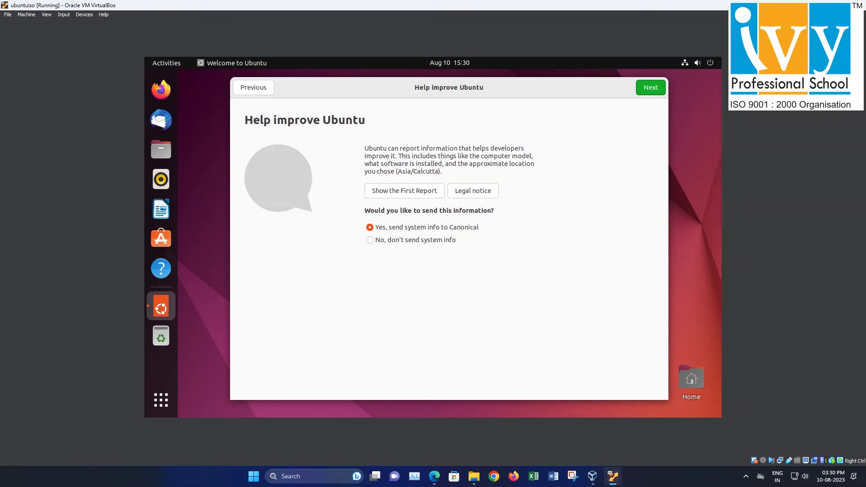
click(370, 240)
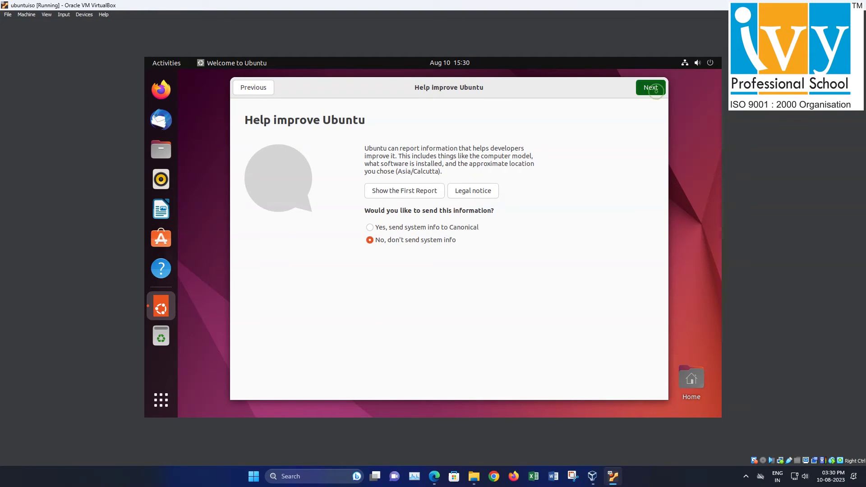
click(650, 87)
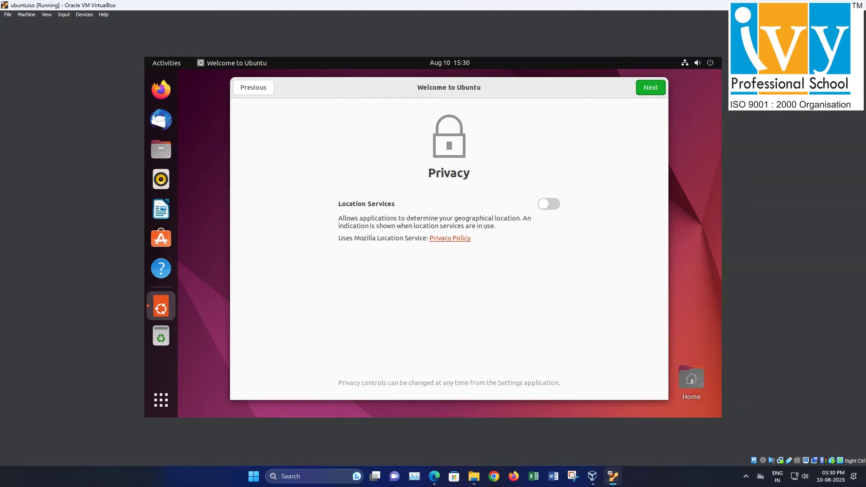
click(650, 87)
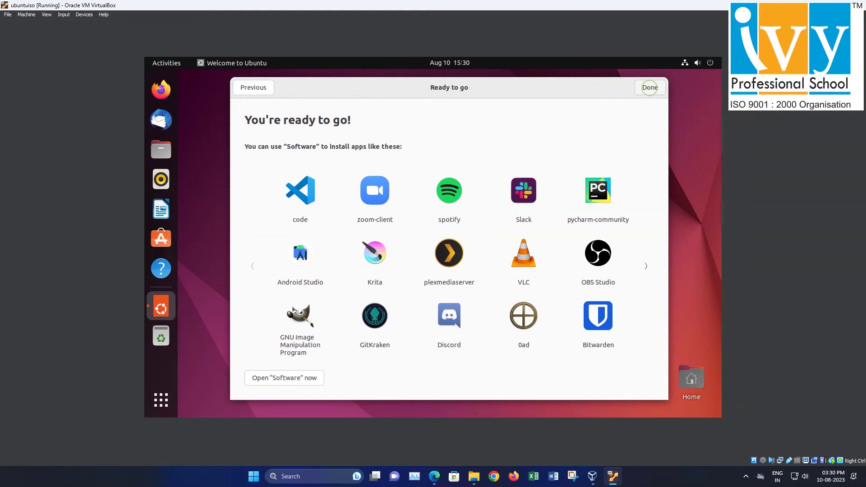
click(650, 88)
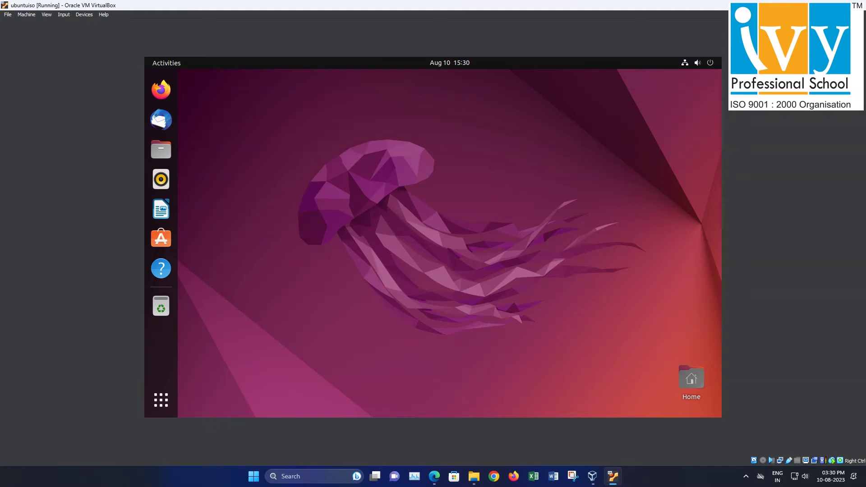
Apply and keep a 1440 × 900 (16:10) resolution in Settings > Displays, then close Settings.
click(161, 400)
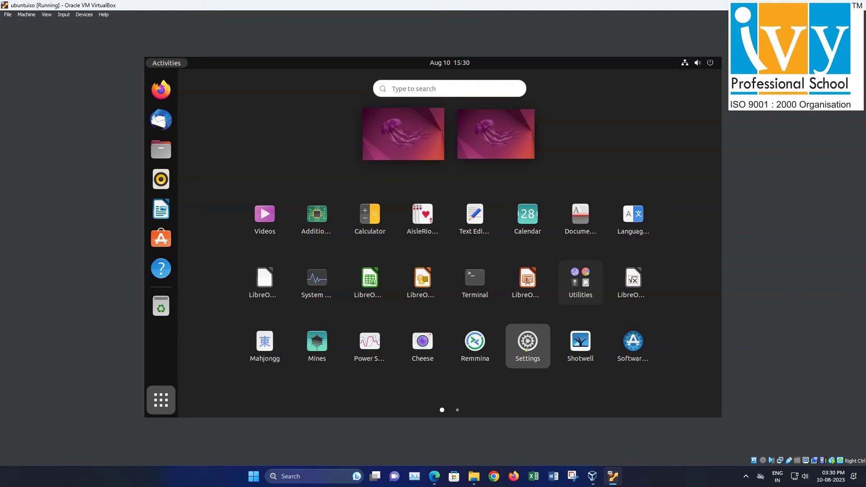
click(528, 342)
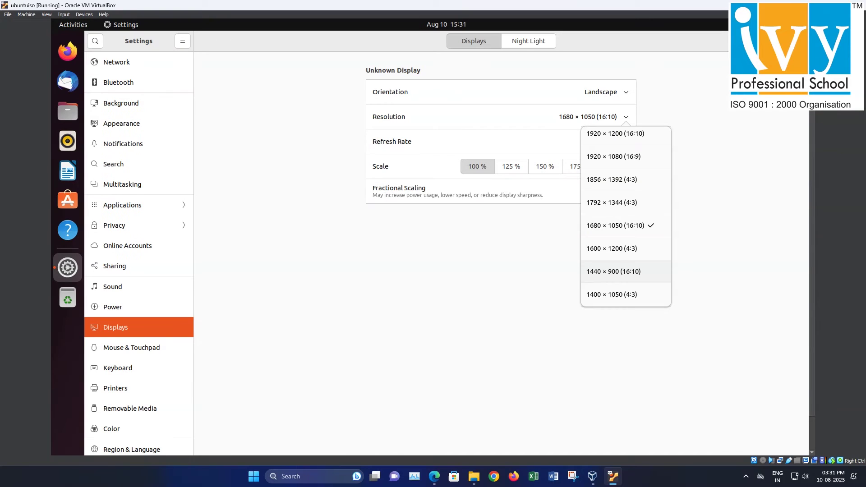
click(623, 271)
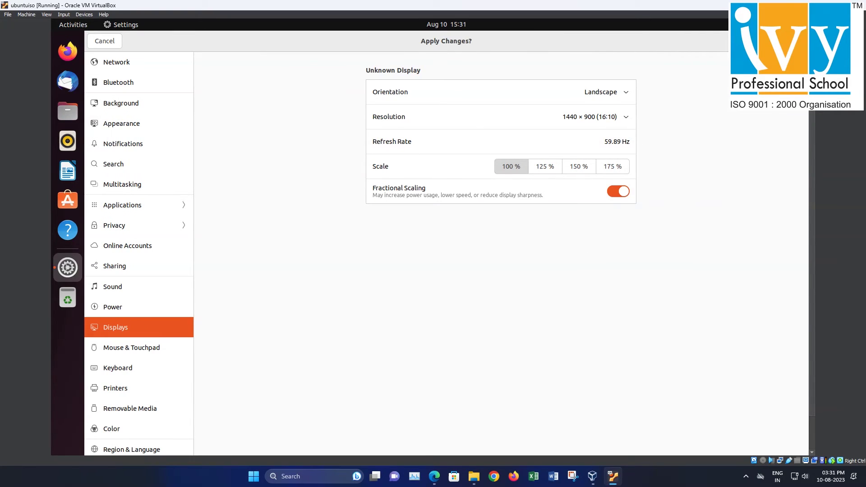
click(789, 41)
click(496, 261)
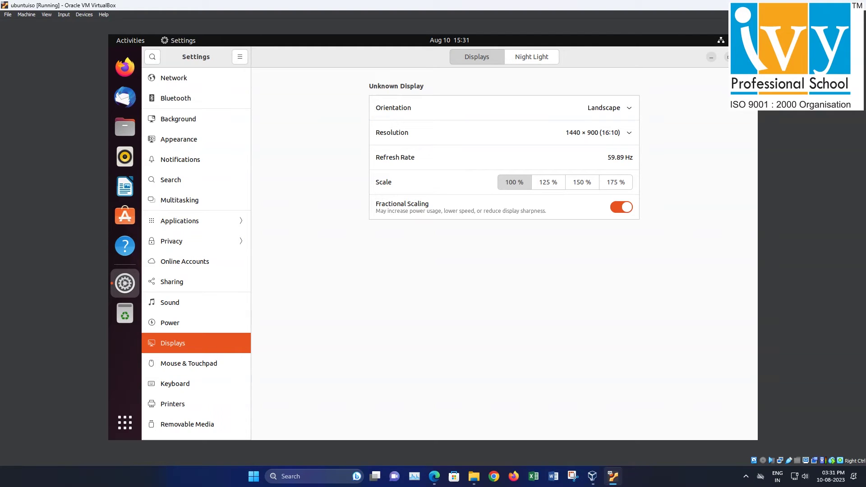
click(728, 56)
Launch Terminal and try 'sudo apt update', which is refused for the user.
click(125, 423)
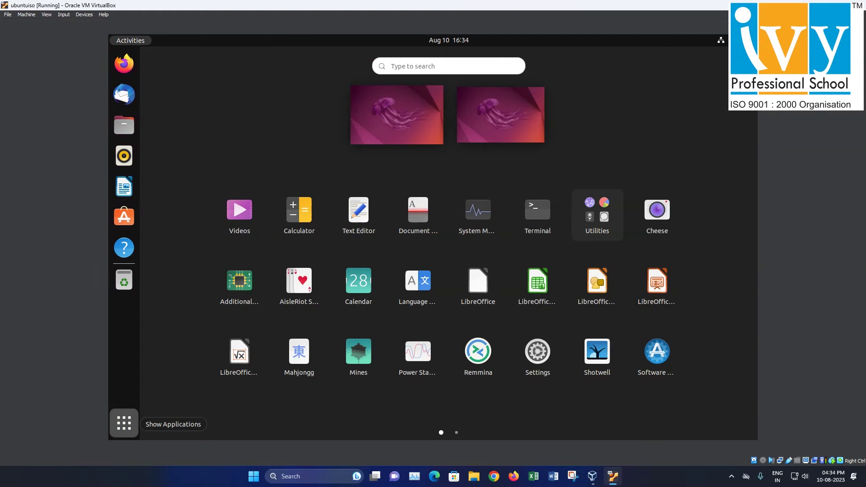
click(537, 216)
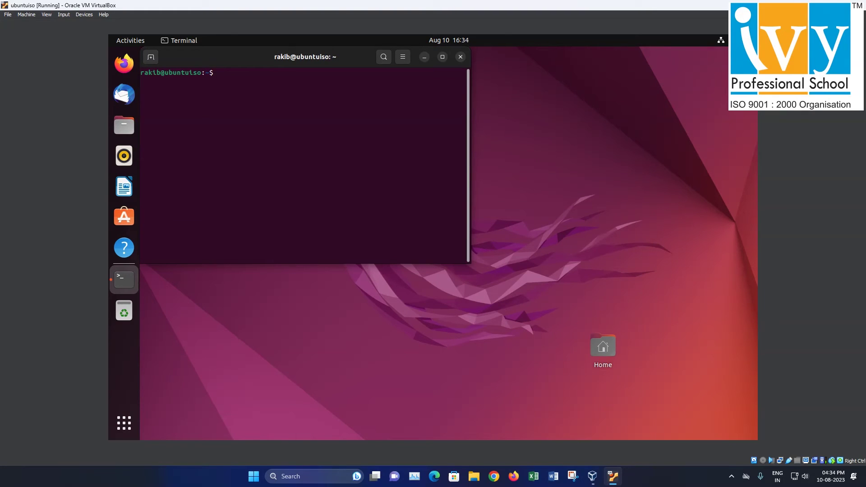
text(sudo ap)
text(t update)
key(Return)
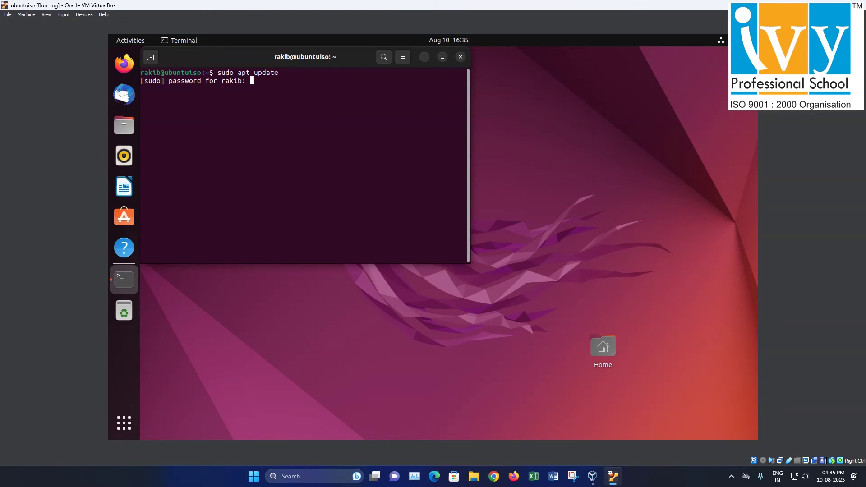
key(Return)
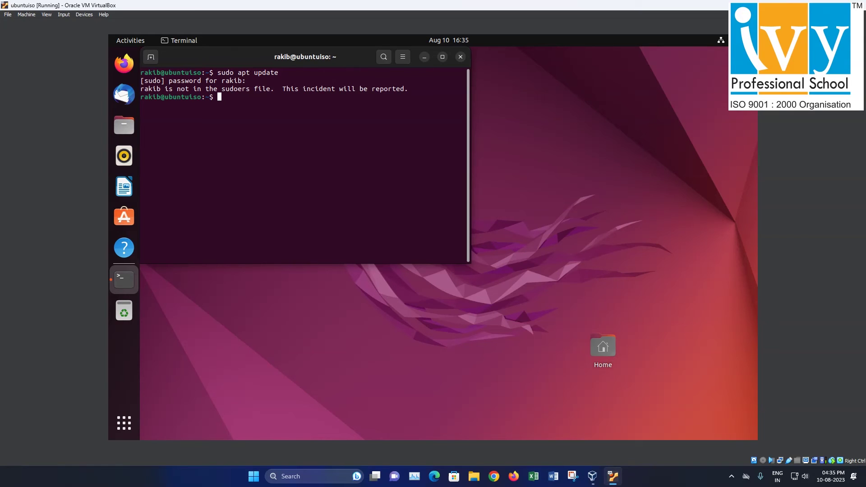
text(su root)
Become root with su and move into the /etc directory.
key(Return)
key(Return)
text(c)
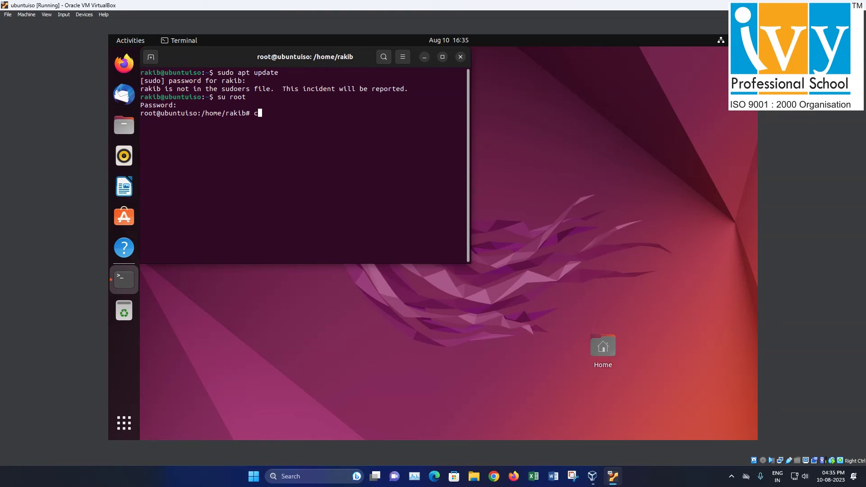
text(d ..)
key(Return)
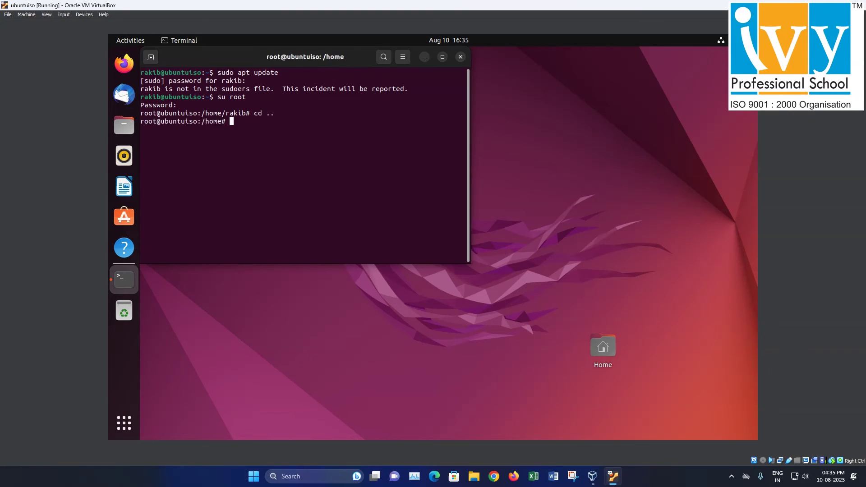
text(cd ..)
key(Return)
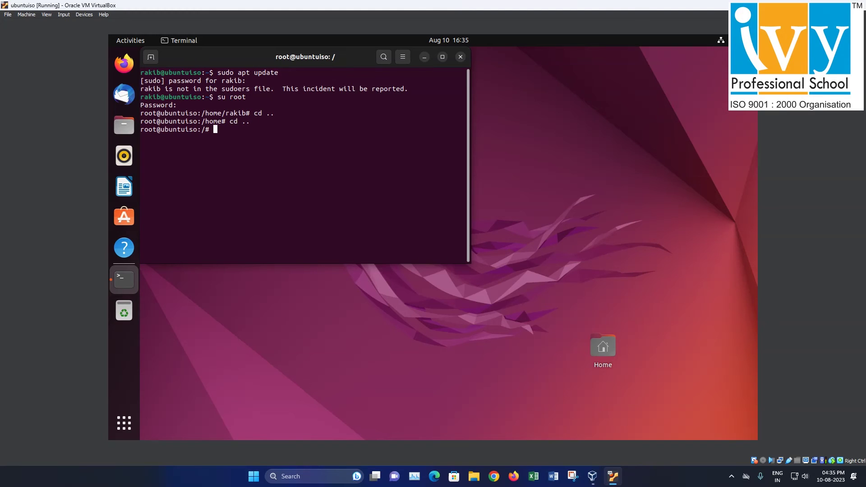
text(cd etc)
key(Return)
text(nan)
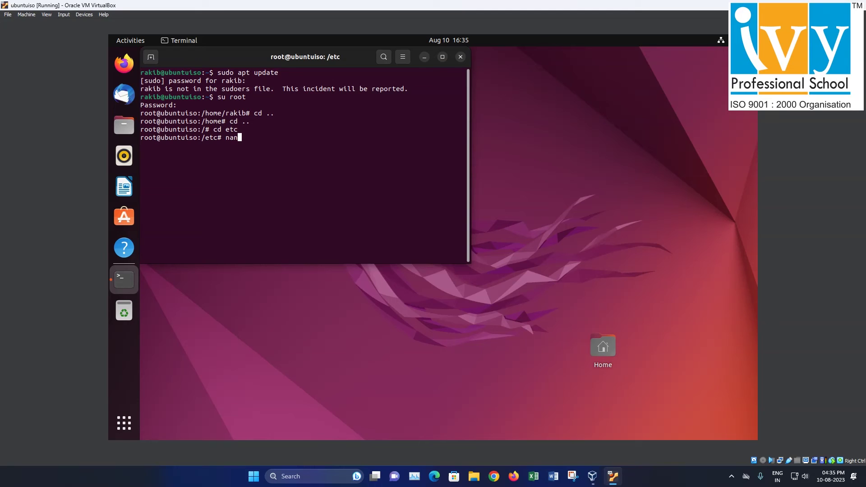
text(o s)
text(udoers)
Open /etc/sudoers in nano and add 'rakib ALL=(ALL) ALL' below the %admin line.
key(Return)
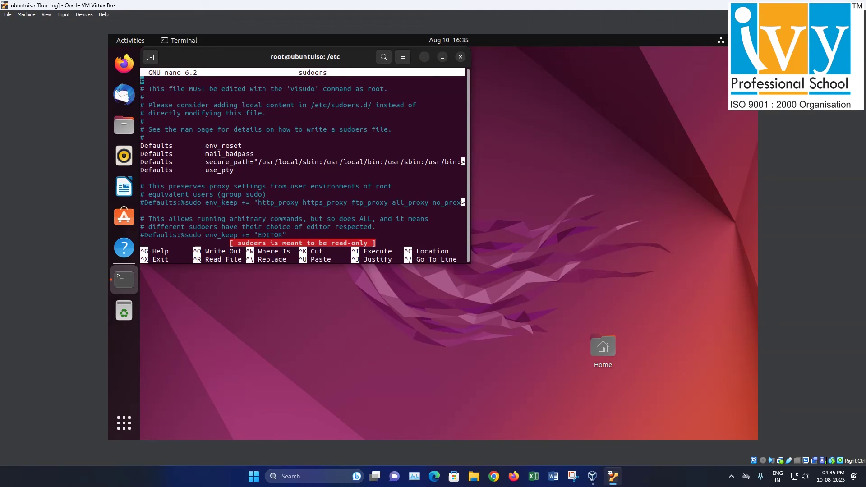
key(Down)
key(Down)
key(Down)
key(Down)
key(Down)
key(Down)
key(Down)
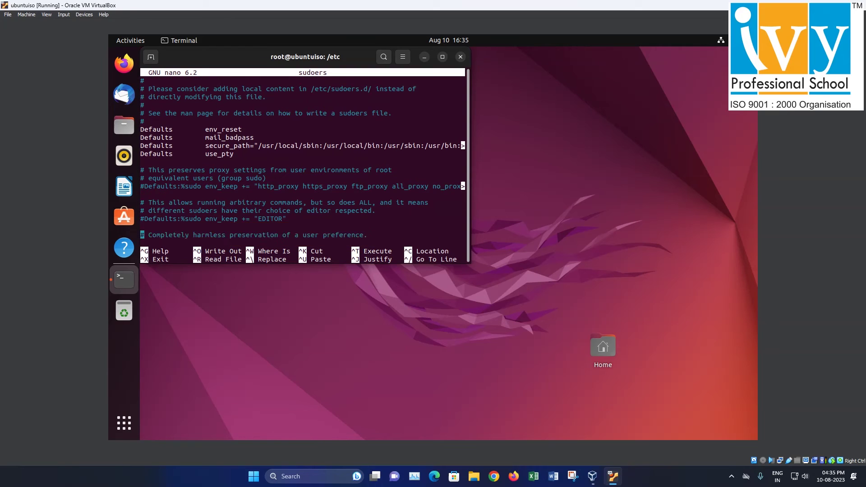
key(Down)
key(Down)
key(Down)
key(Down)
key(Down)
key(Down)
key(Down)
key(Down)
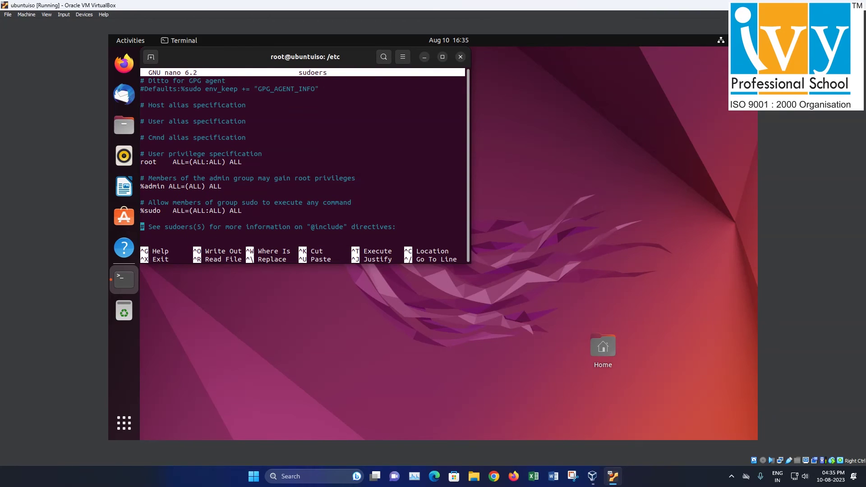
key(Up)
key(Up)
key(Up)
key(Up)
key(Return)
key(Return)
key(Up)
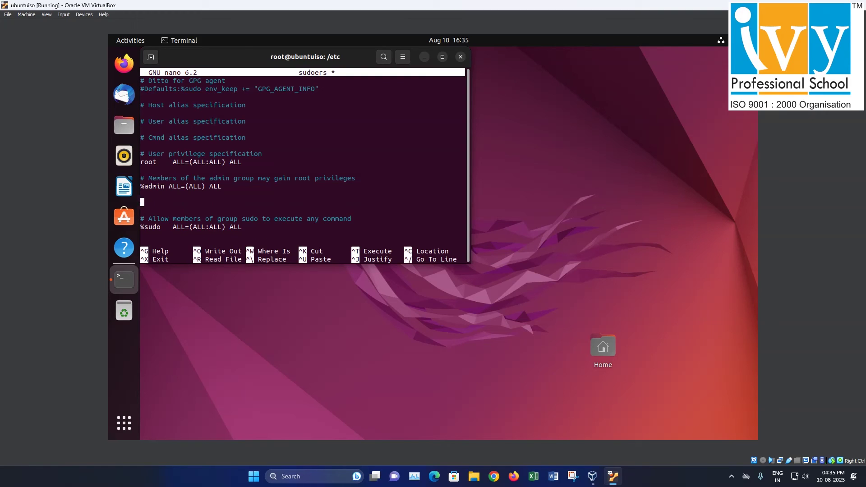
text(rakib )
text(ALL=)
text((ALL) )
text(ALL)
Save the sudoers file, exit nano and close the root terminal.
key(ctrl+o)
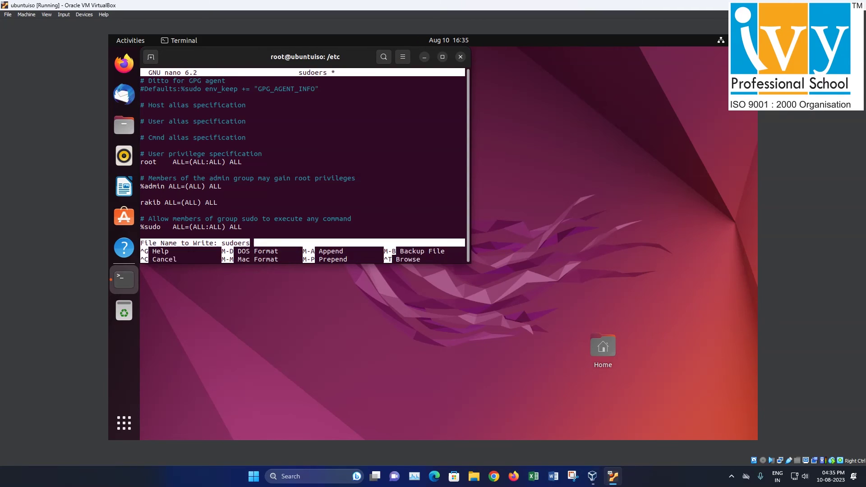
key(Return)
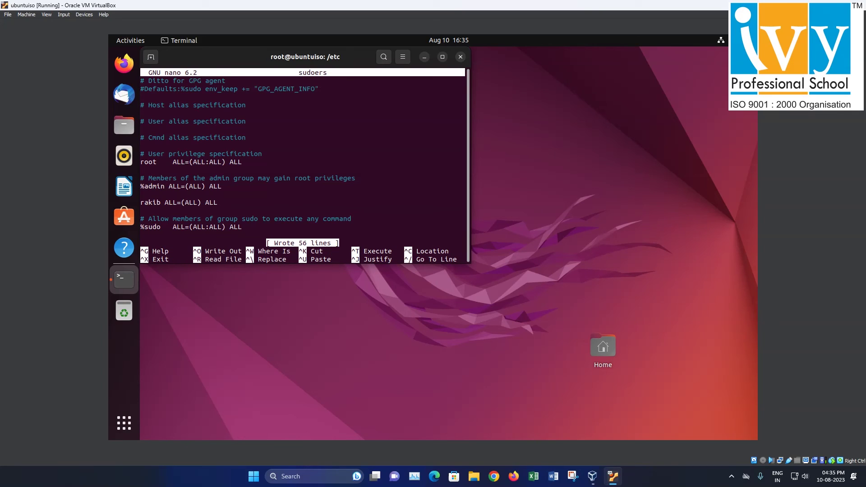
key(ctrl+x)
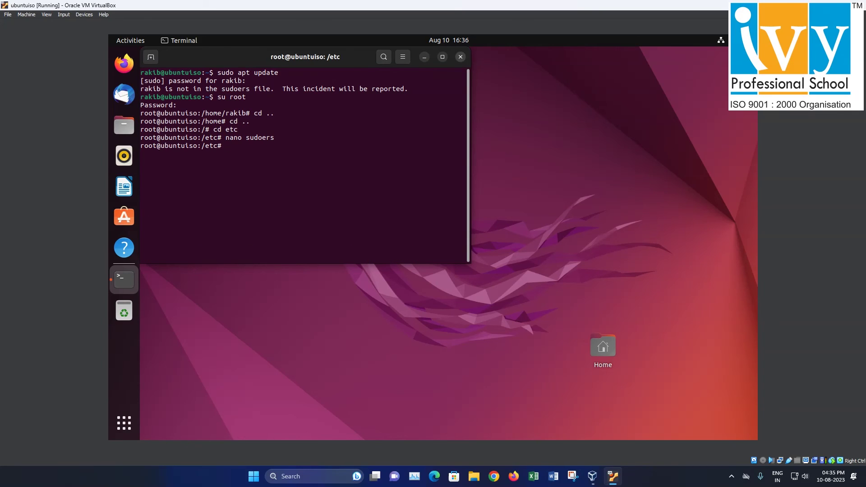
click(460, 56)
Run 'sudo apt update' as the regular user, which reports 327 upgradable packages.
click(376, 182)
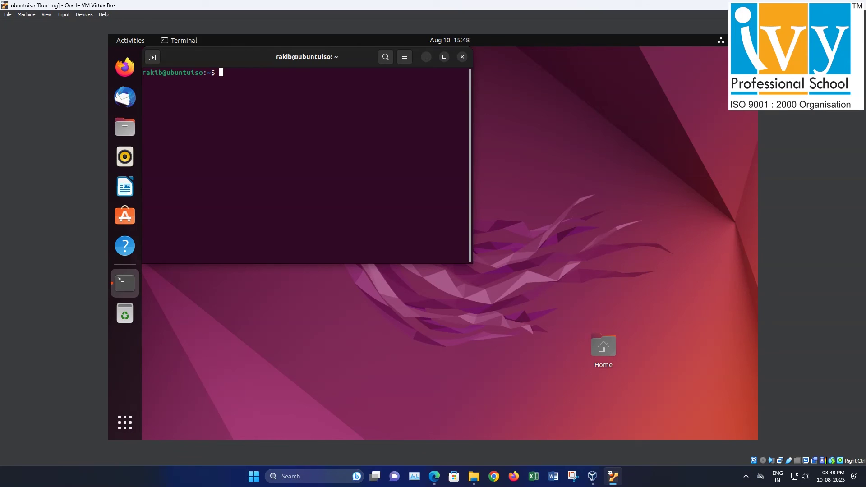
text(sud)
text(o apt up)
text(date)
key(Return)
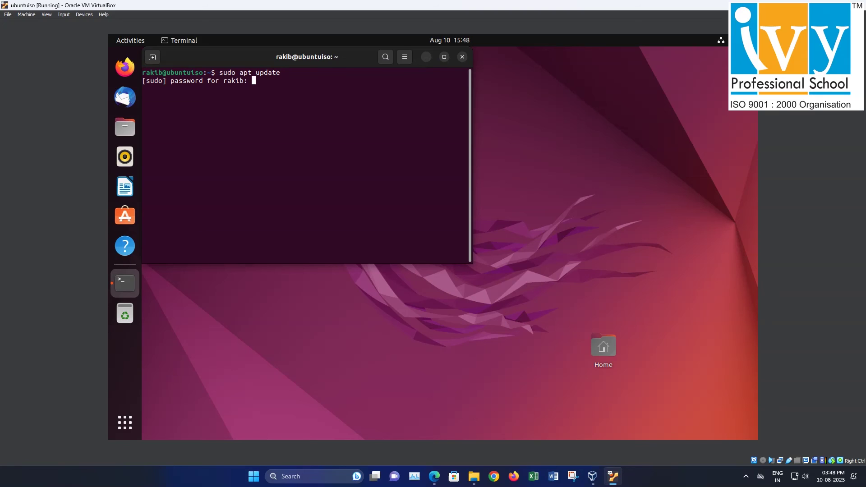
key(Return)
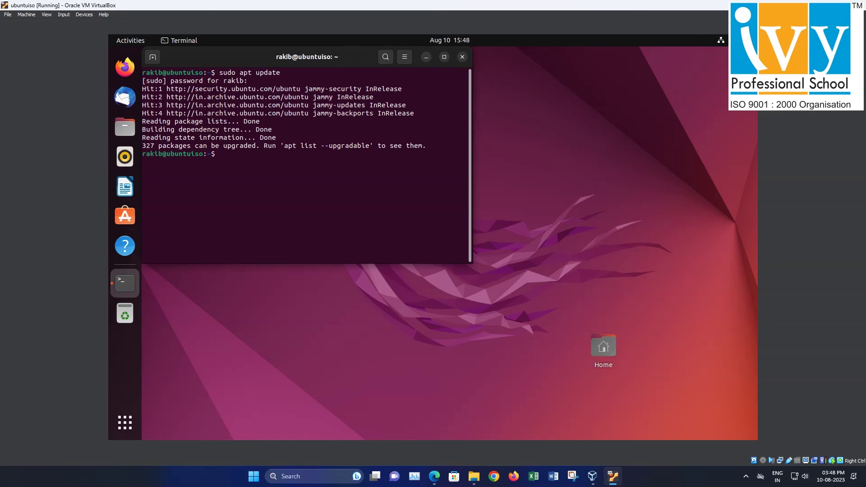
text(s)
text(udo apt )
text(upg)
text(rade)
Run 'sudo apt upgrade', answer Y, and install the 327 package upgrades.
key(Return)
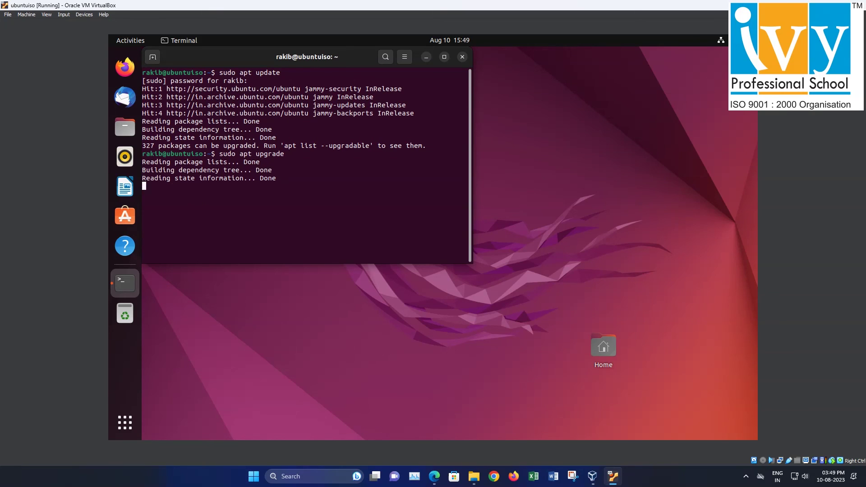
text(Y)
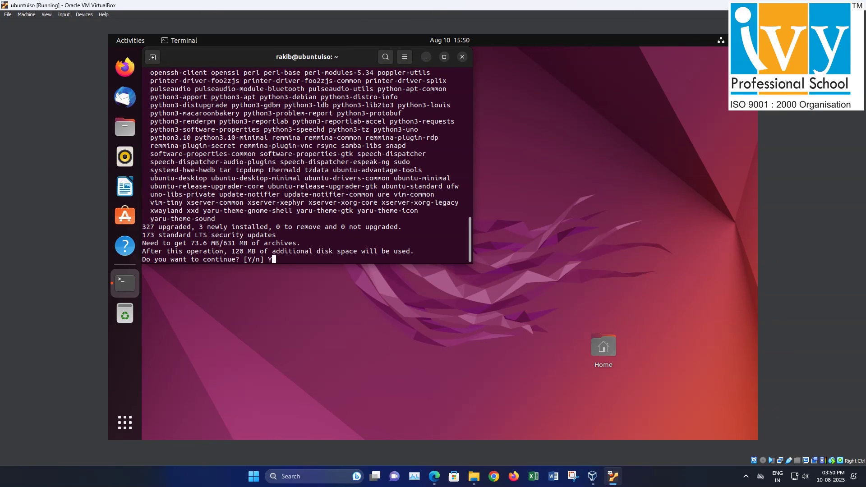
key(Return)
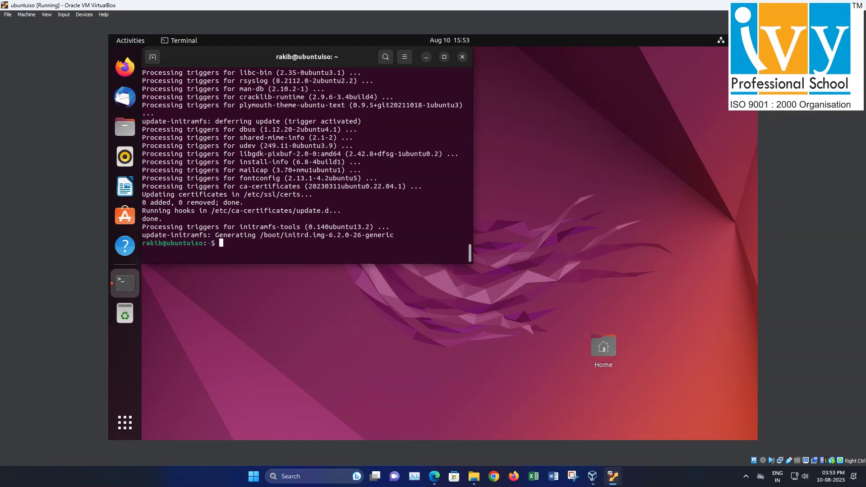
click(722, 40)
Log out of the Ubuntu session.
click(662, 151)
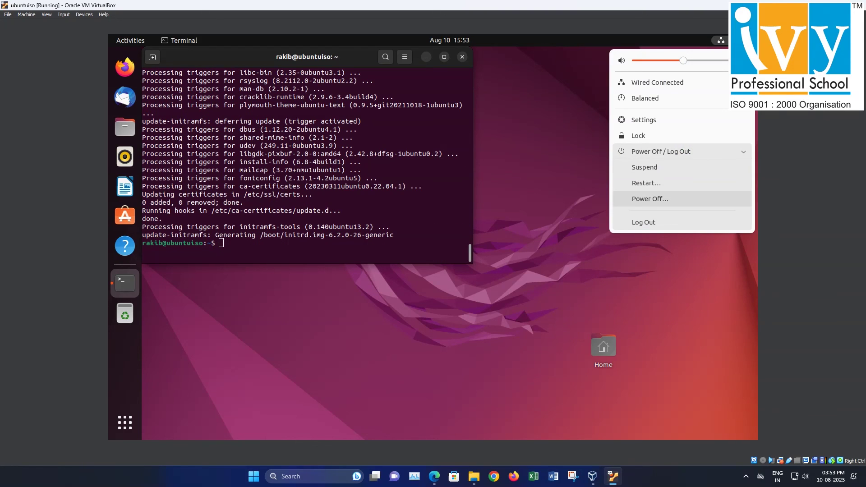
click(664, 222)
click(483, 317)
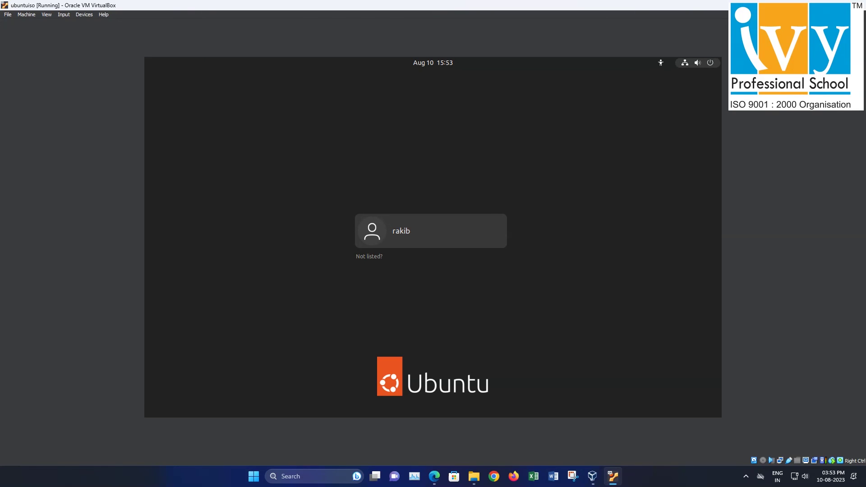
Close the virtual machine with 'Power off the machine' selected.
click(698, 63)
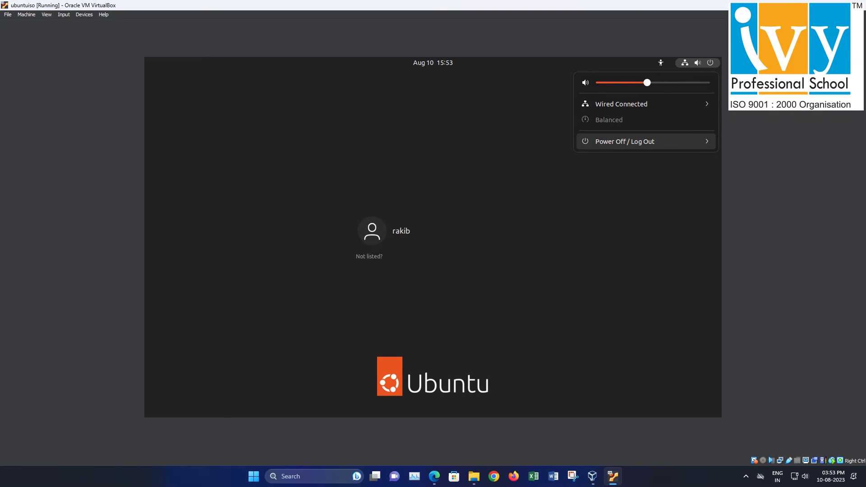
click(27, 14)
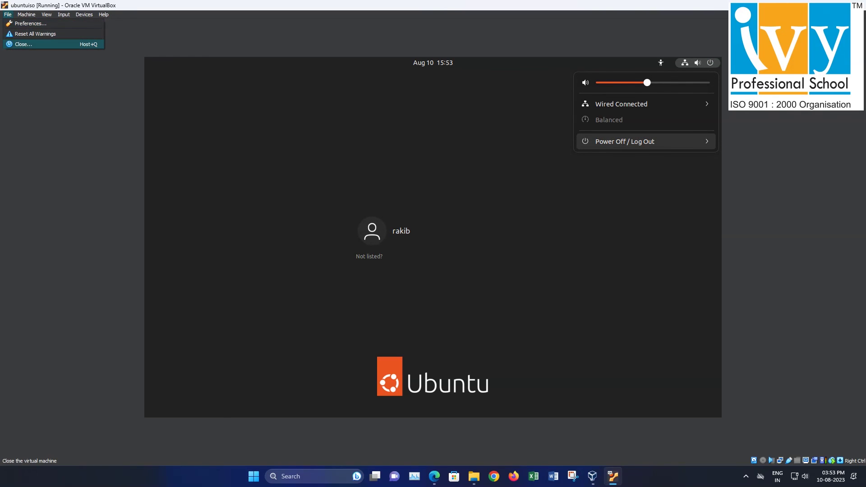
click(27, 45)
click(394, 260)
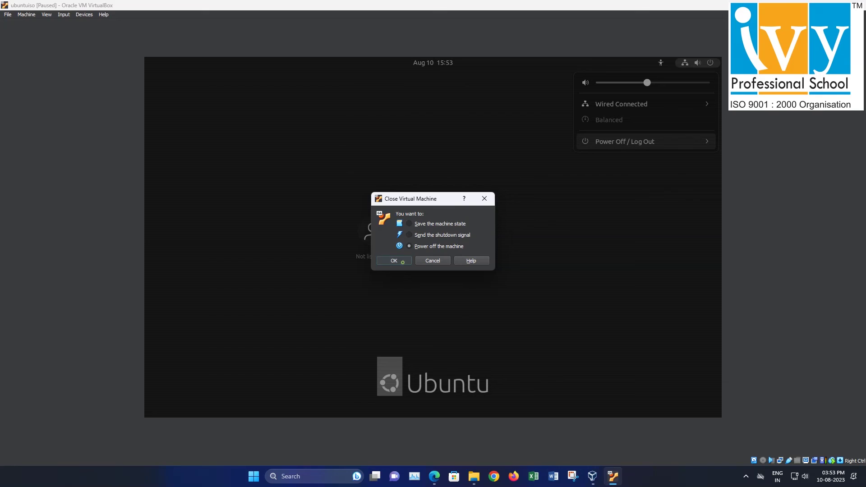